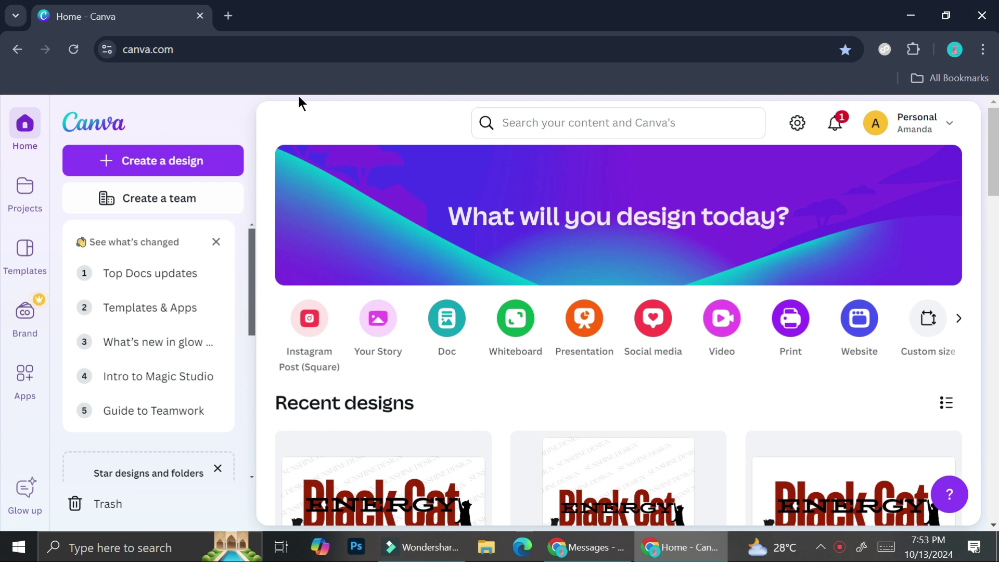
- Search Canva for "breaking news"
{"action": "left_click", "coordinate": [499, 117]}
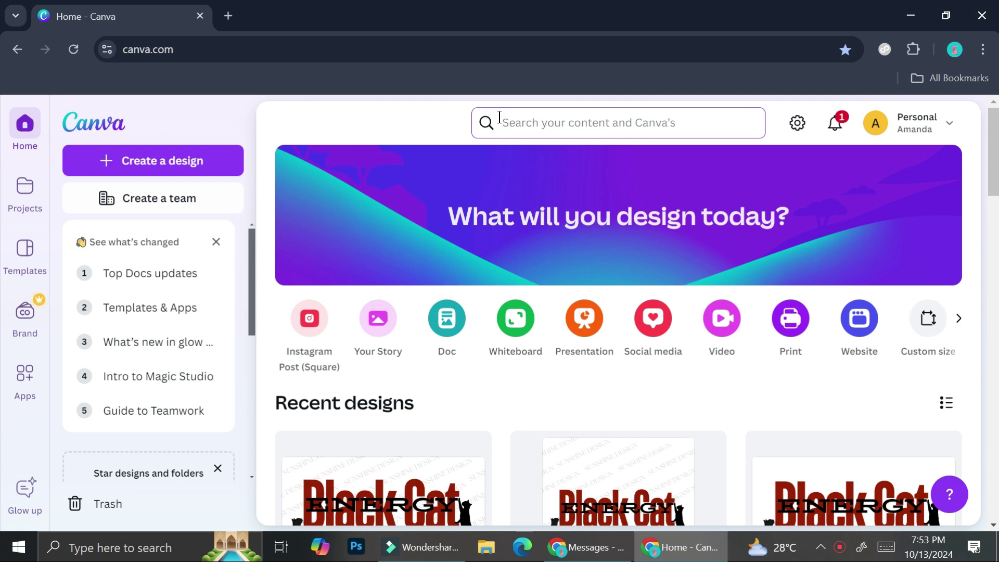
{"action": "type", "text": "Bre"}
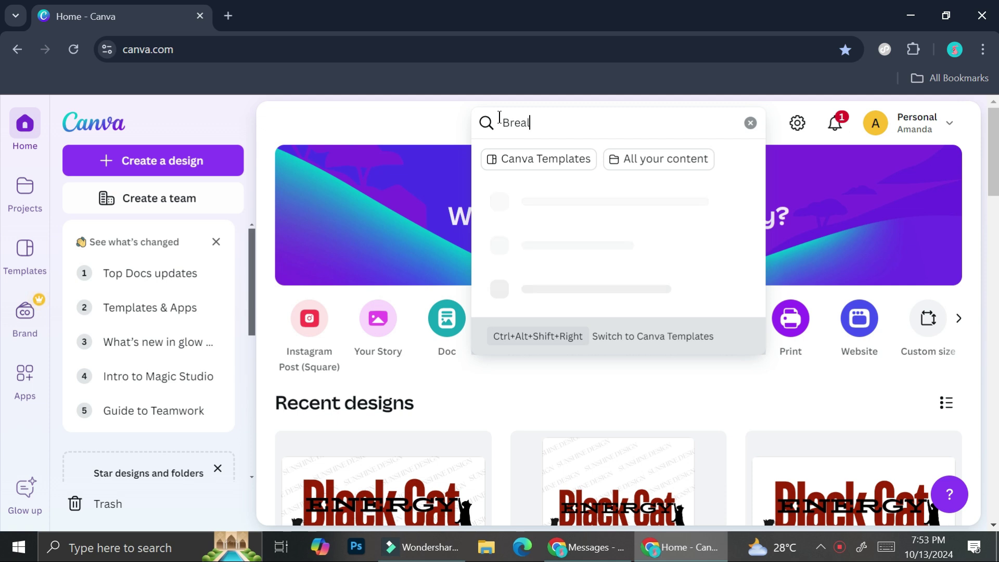
{"action": "type", "text": "aking"}
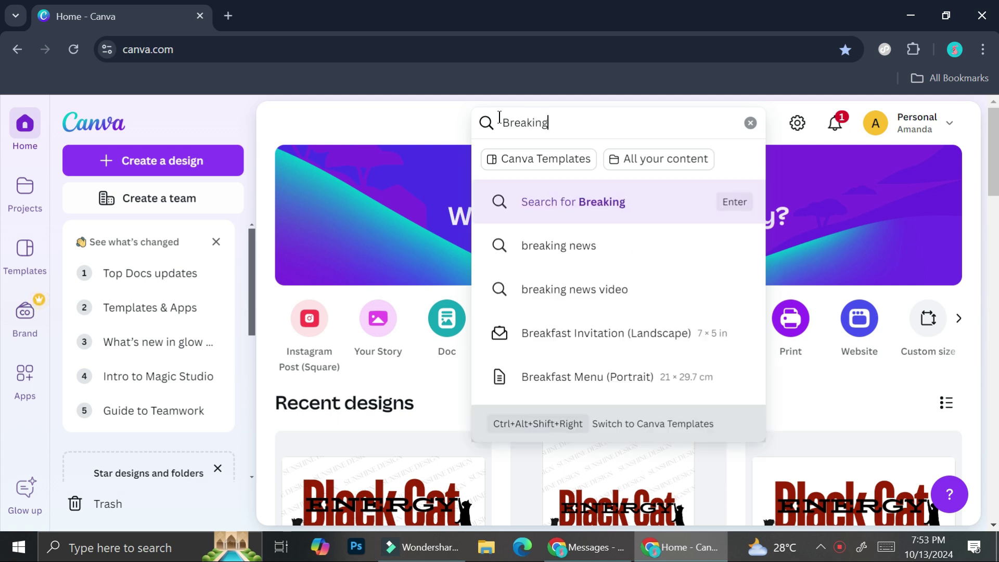
{"action": "left_click", "coordinate": [618, 242]}
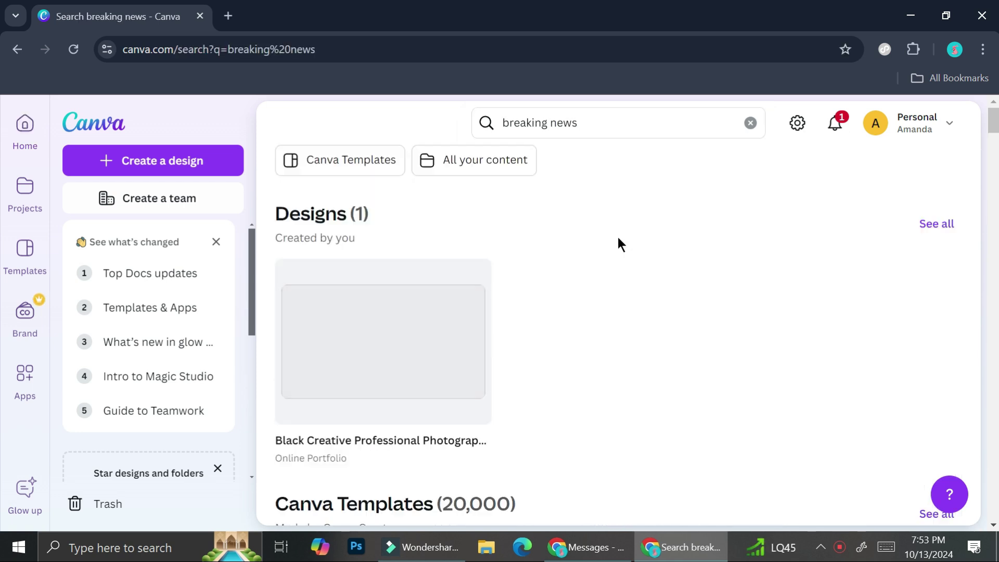
- Browse the breaking news templates and open the "Red and White General News Breaking News Video" template for customising
{"action": "scroll", "coordinate": [618, 237], "scroll_direction": "down", "scroll_amount": 5}
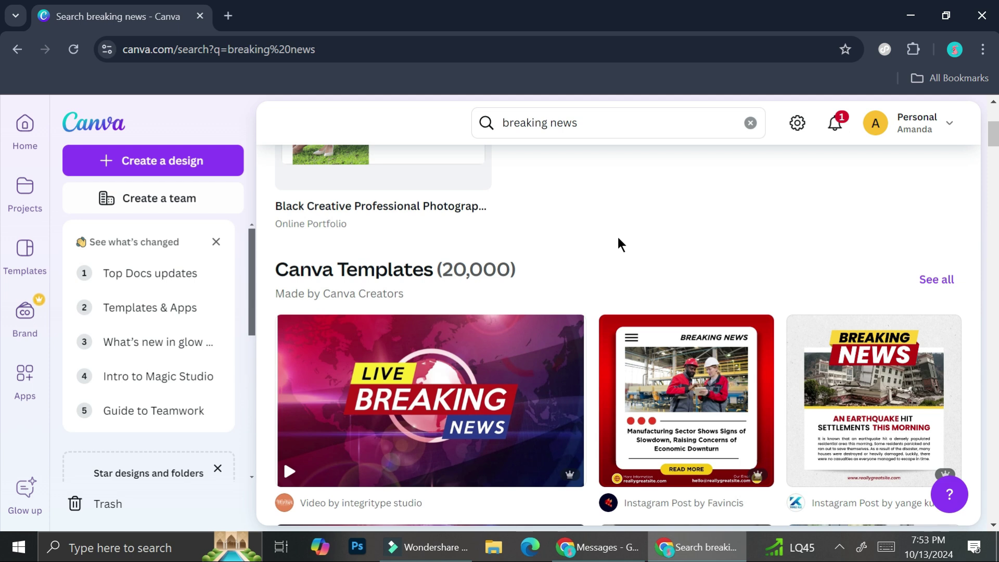
{"action": "scroll", "coordinate": [619, 243], "scroll_direction": "down", "scroll_amount": 5}
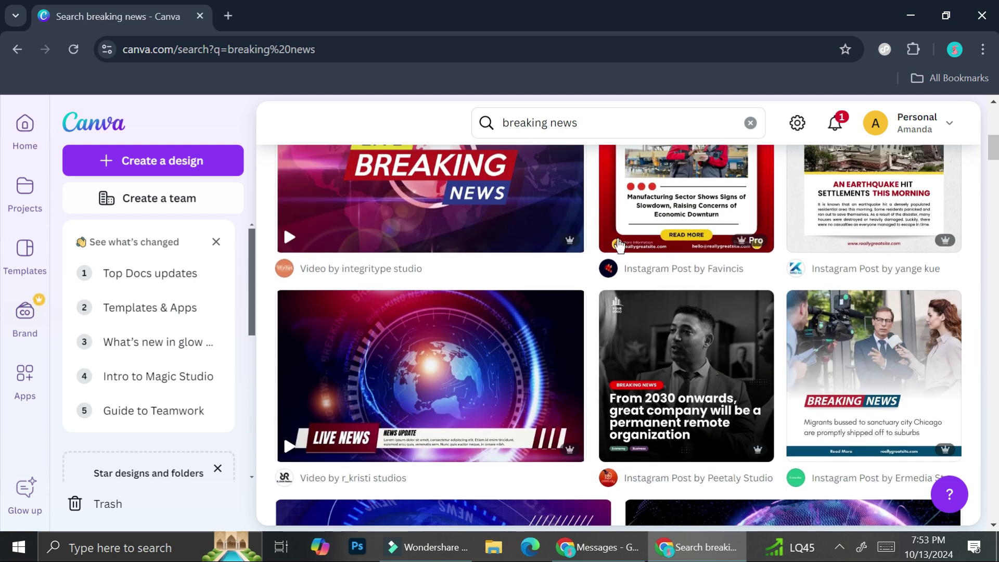
{"action": "scroll", "coordinate": [618, 245], "scroll_direction": "down", "scroll_amount": 2}
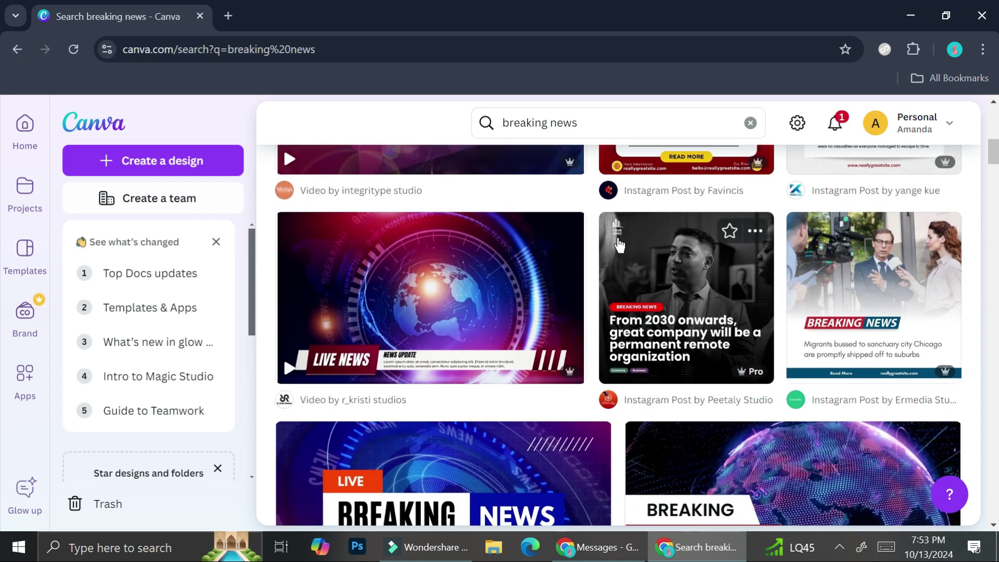
{"action": "scroll", "coordinate": [619, 245], "scroll_direction": "down", "scroll_amount": 5}
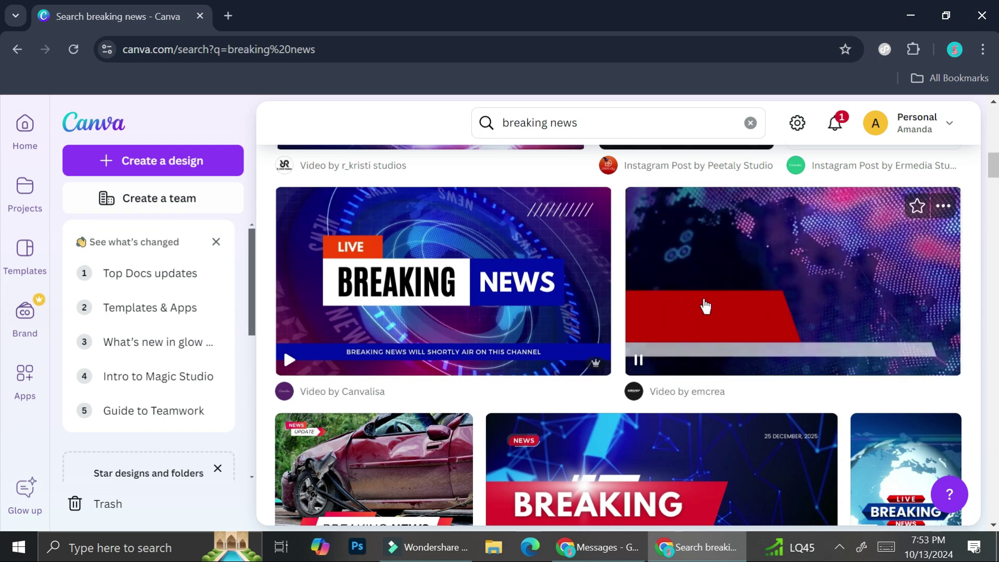
{"action": "scroll", "coordinate": [704, 305], "scroll_direction": "down", "scroll_amount": 5}
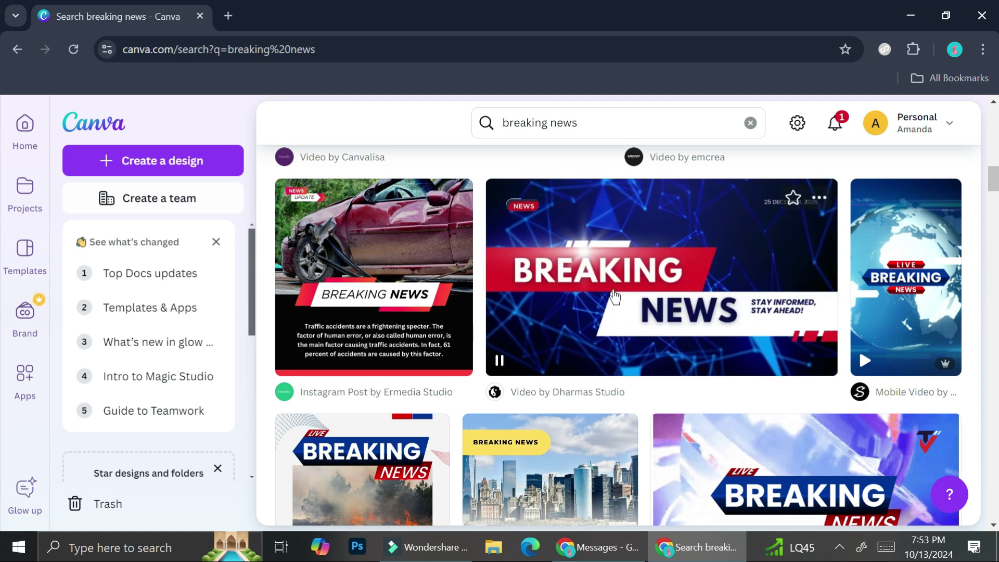
{"action": "scroll", "coordinate": [614, 296], "scroll_direction": "down", "scroll_amount": 1}
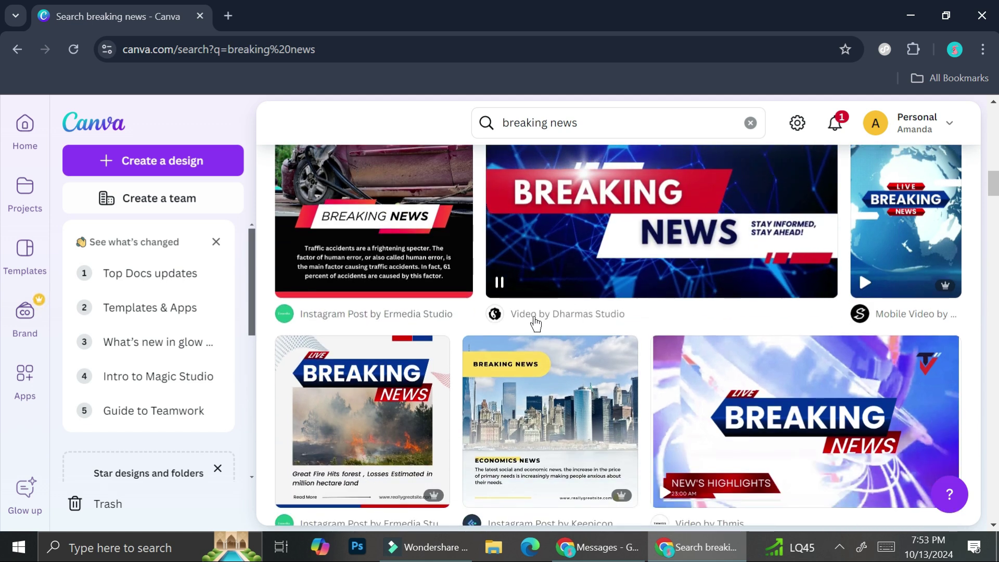
{"action": "scroll", "coordinate": [520, 327], "scroll_direction": "down", "scroll_amount": 2}
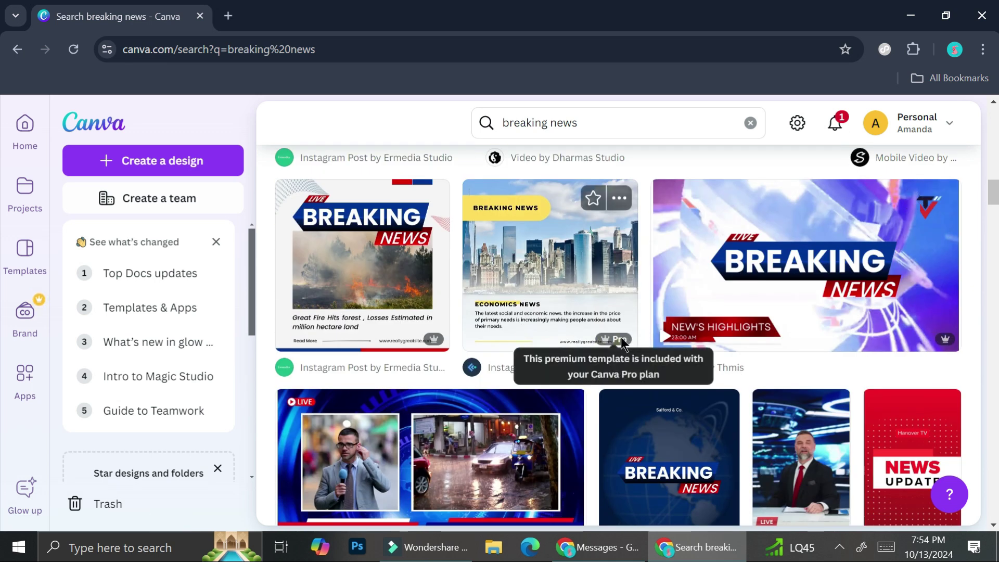
{"action": "scroll", "coordinate": [638, 345], "scroll_direction": "down", "scroll_amount": 3}
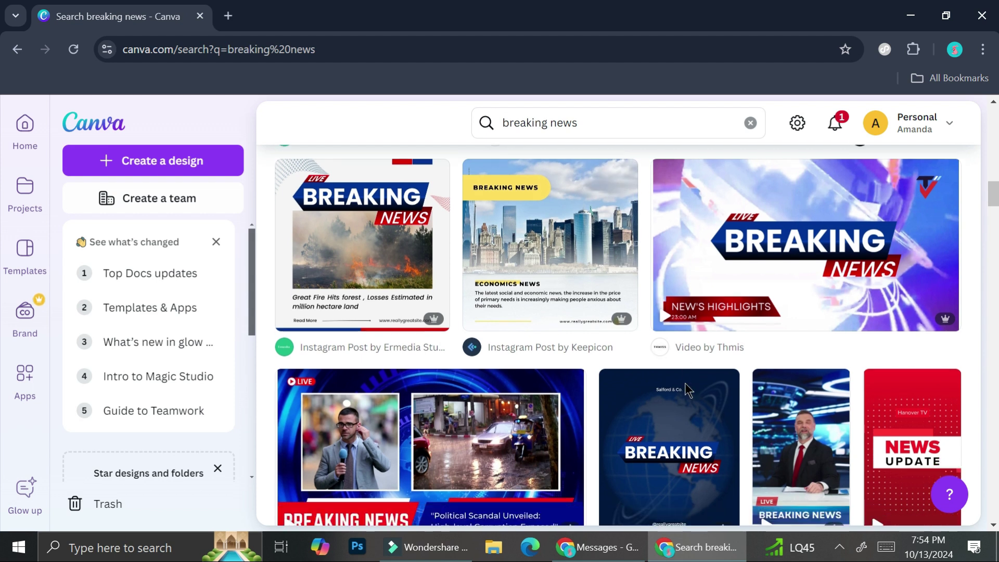
{"action": "scroll", "coordinate": [665, 394], "scroll_direction": "down", "scroll_amount": 3}
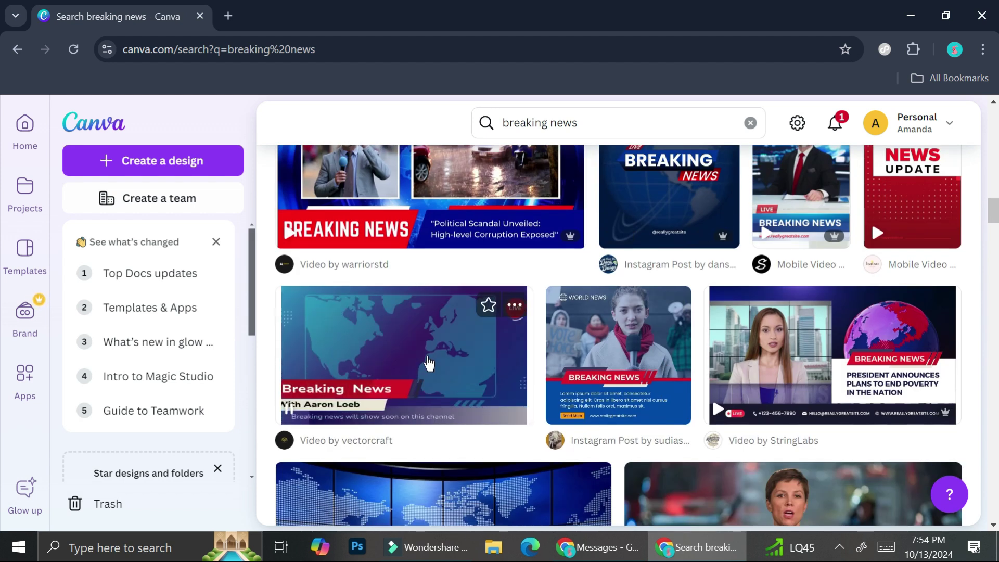
{"action": "scroll", "coordinate": [425, 365], "scroll_direction": "down", "scroll_amount": 5}
{"action": "scroll", "coordinate": [468, 355], "scroll_direction": "up", "scroll_amount": 2}
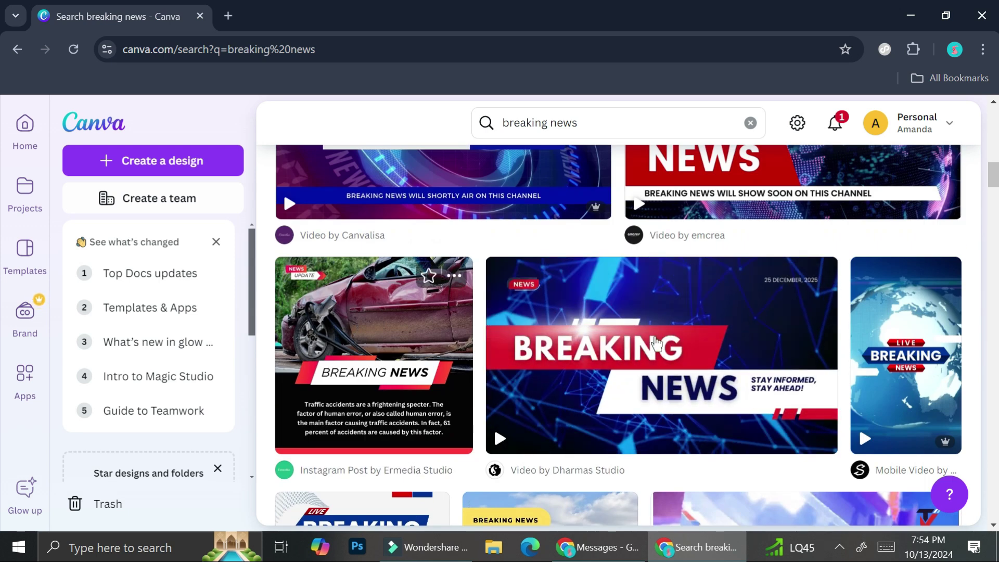
{"action": "left_click", "coordinate": [655, 338]}
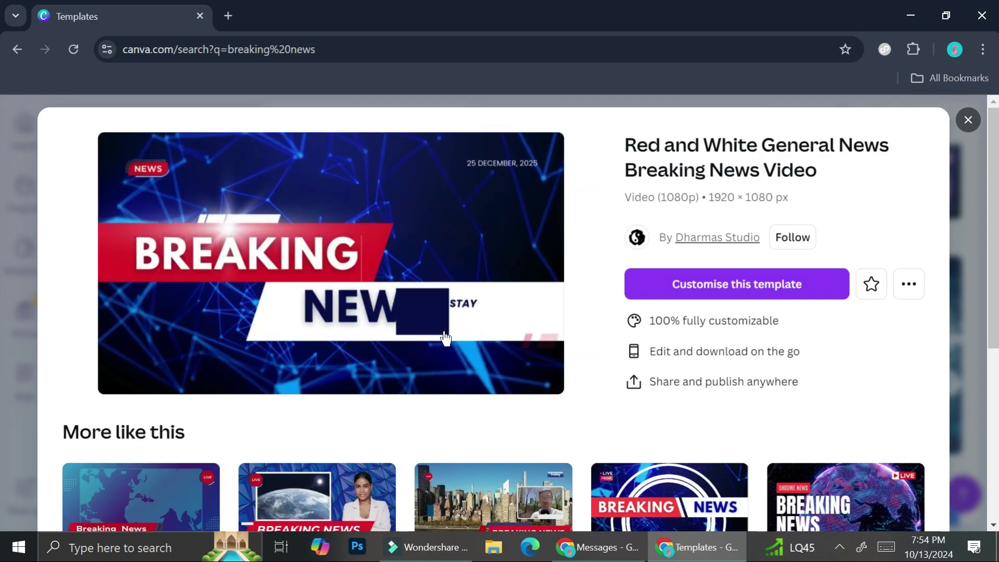
{"action": "left_click", "coordinate": [718, 285]}
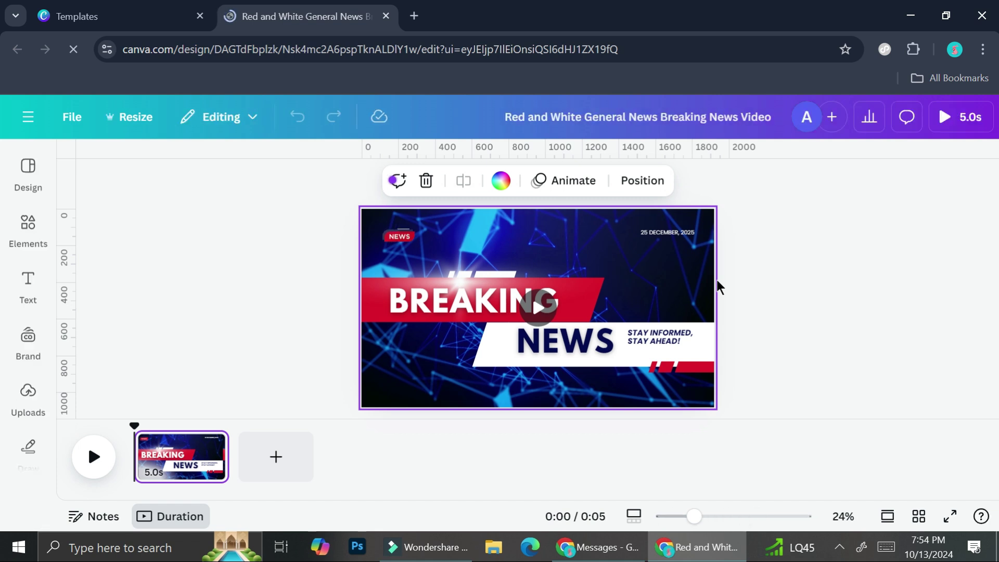
- Delete the "25 December, 2025" date text from the video page
{"action": "left_click", "coordinate": [732, 323]}
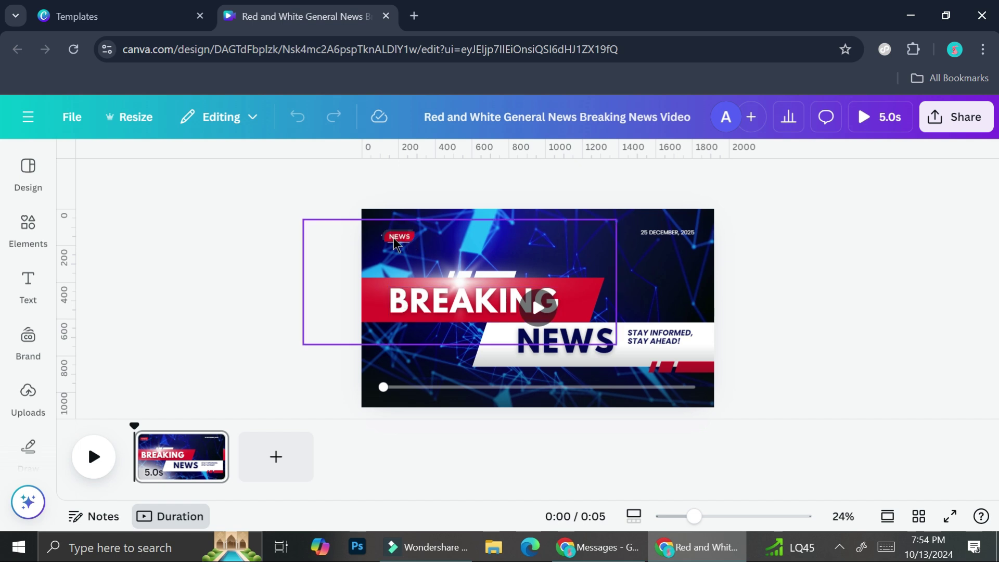
{"action": "left_click", "coordinate": [413, 244]}
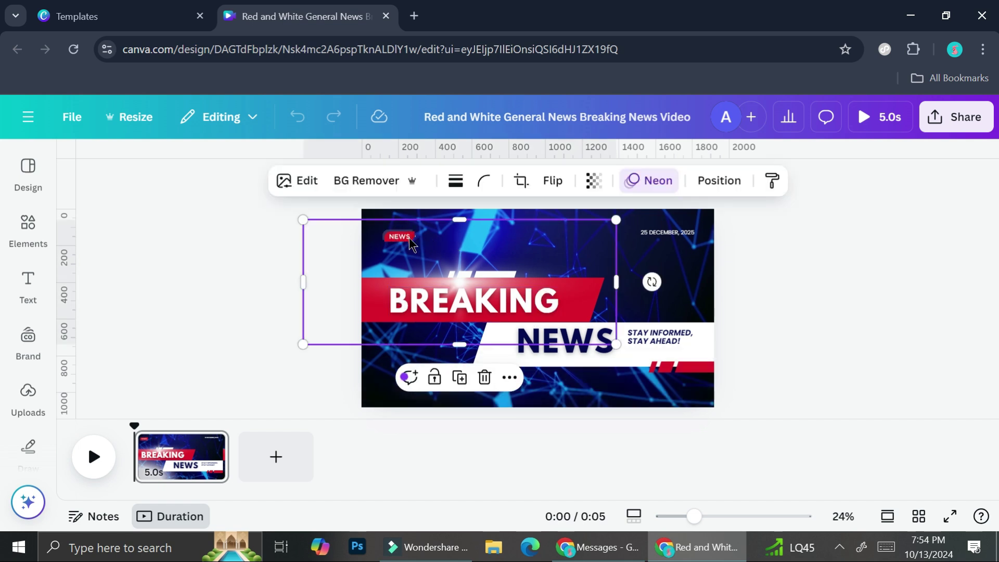
{"action": "left_click", "coordinate": [672, 234]}
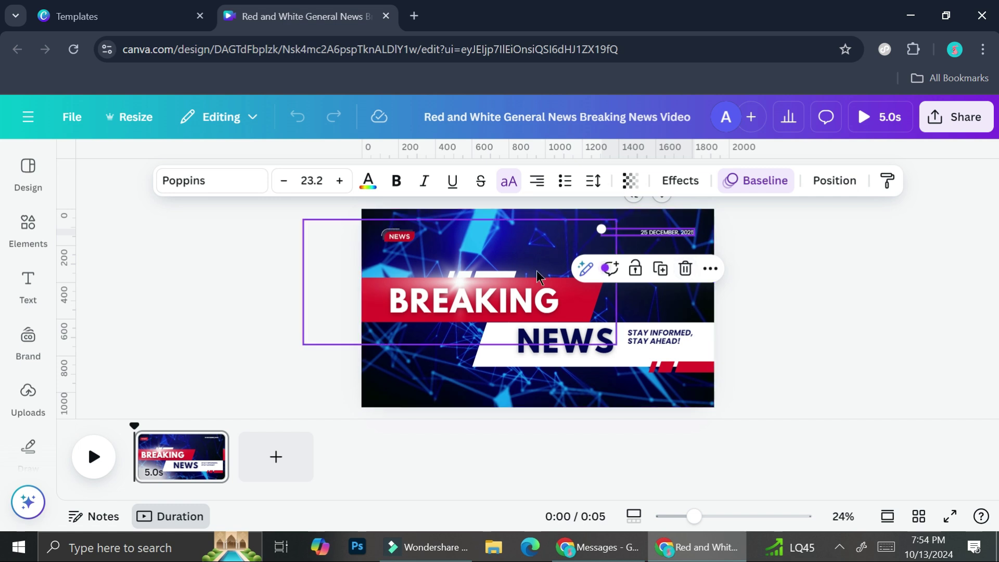
{"action": "left_click", "coordinate": [685, 269]}
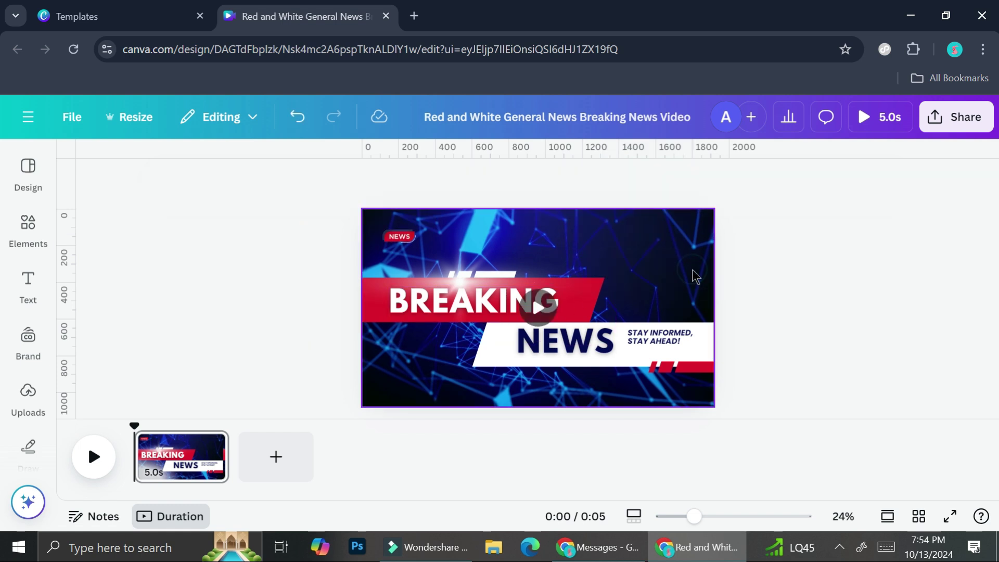
- Select the background video, search the elements for "news" and show all the video results
{"action": "left_click", "coordinate": [679, 239]}
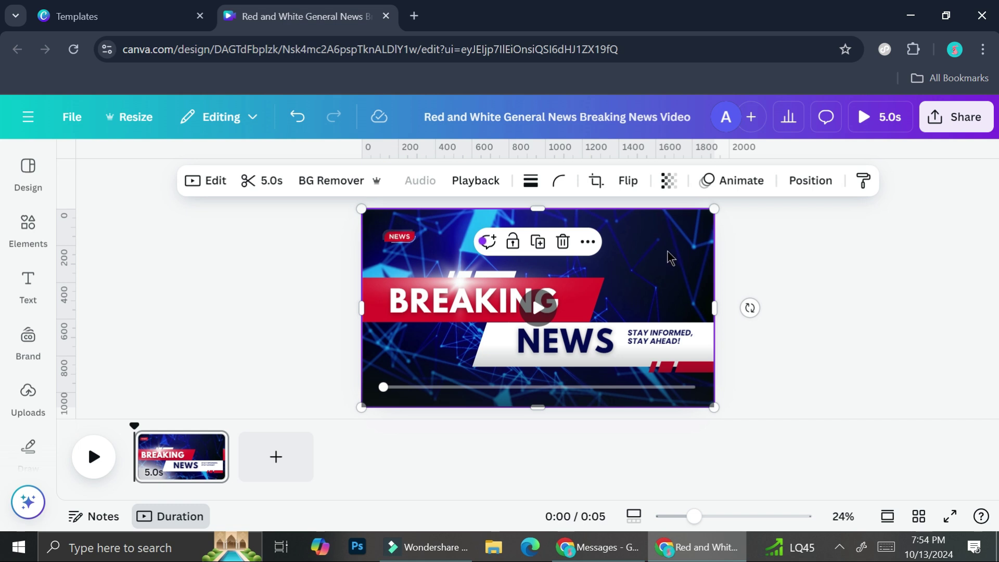
{"action": "left_click", "coordinate": [37, 237]}
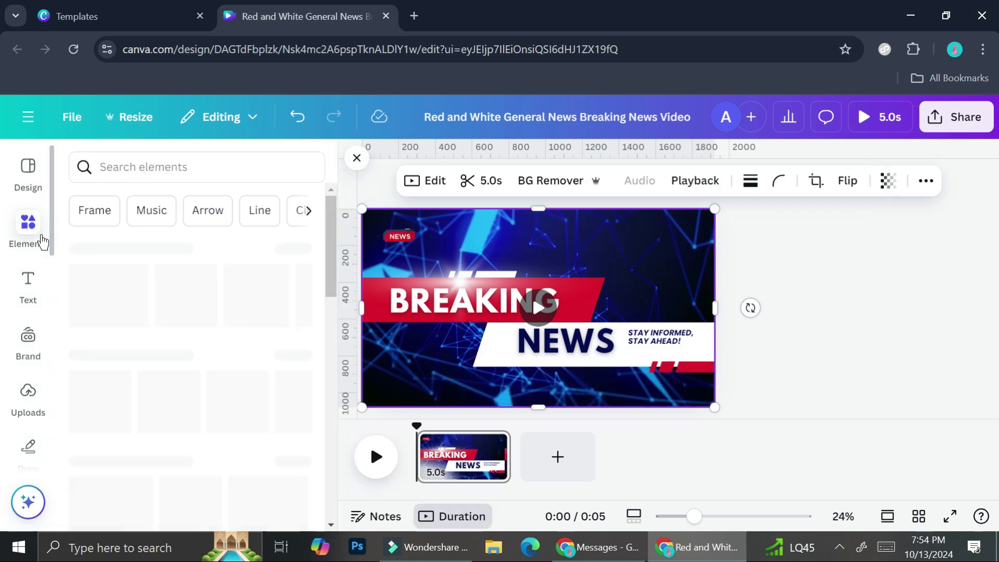
{"action": "left_click", "coordinate": [206, 172]}
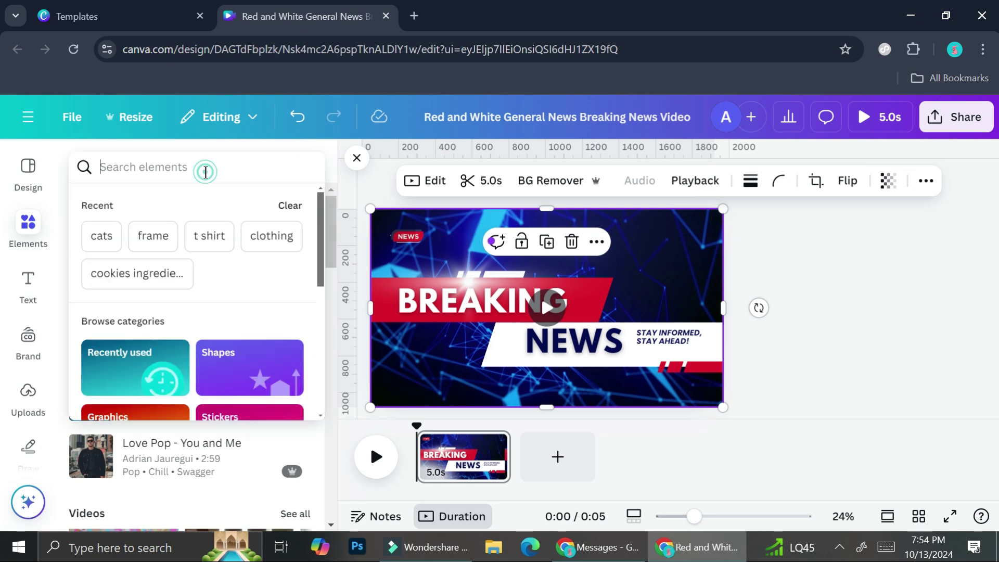
{"action": "type", "text": "news"}
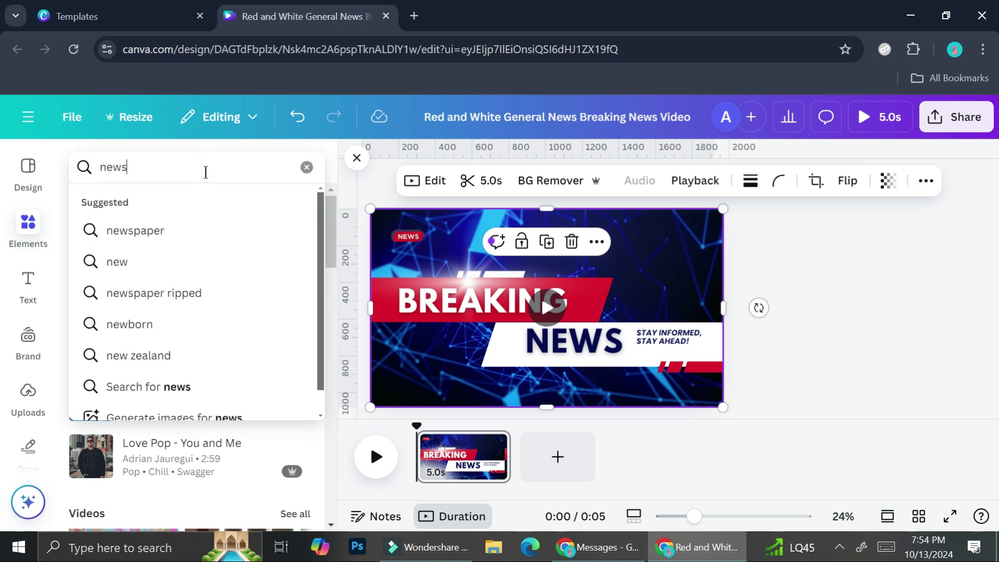
{"action": "key", "text": "Return"}
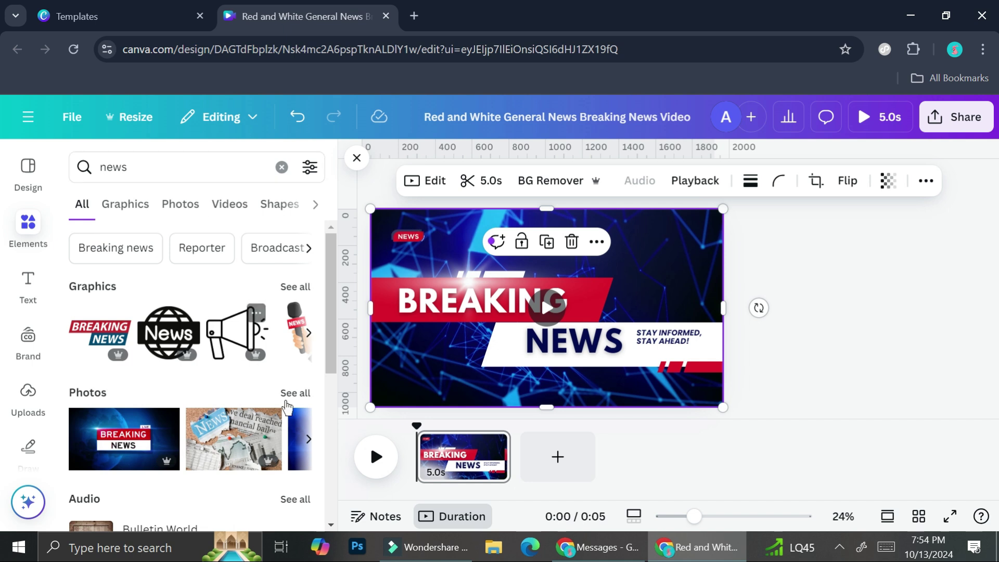
{"action": "scroll", "coordinate": [292, 396], "scroll_direction": "down", "scroll_amount": 5}
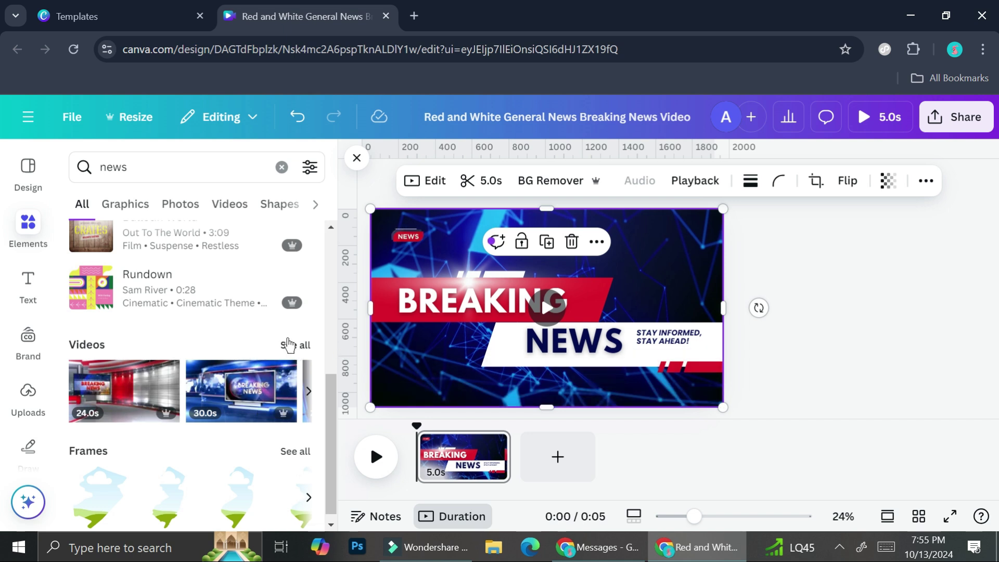
{"action": "left_click", "coordinate": [296, 348]}
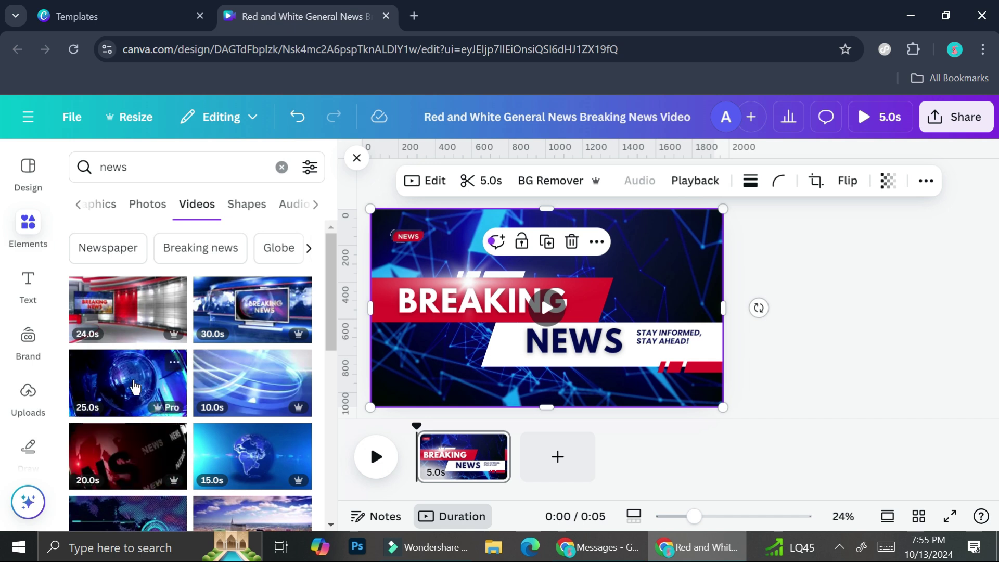
- Try the 30-second digital globe clip and the 11-second city skyline clip as the page's background video
{"action": "scroll", "coordinate": [134, 387], "scroll_direction": "down", "scroll_amount": 3}
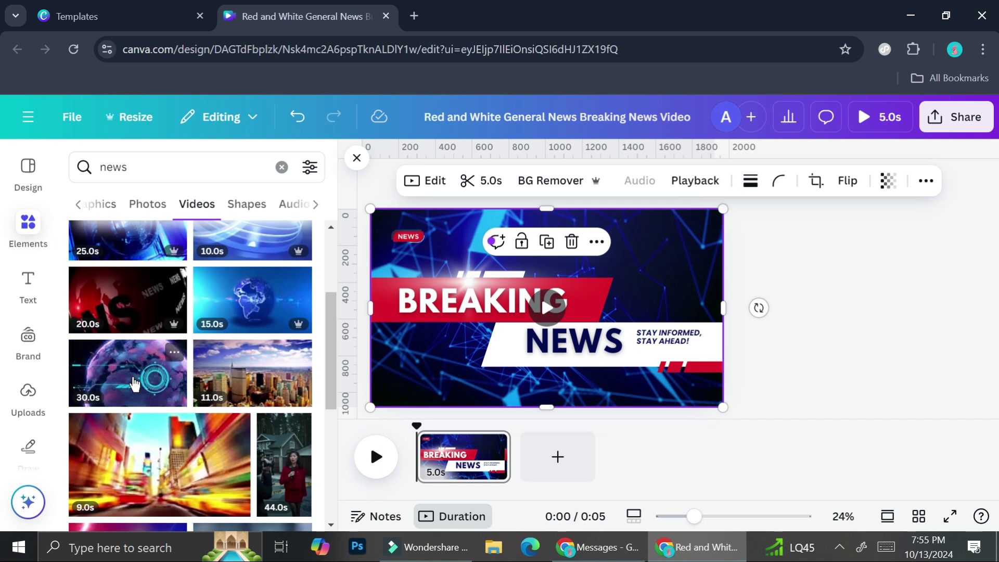
{"action": "left_click_drag", "start_coordinate": [134, 384], "coordinate": [425, 399]}
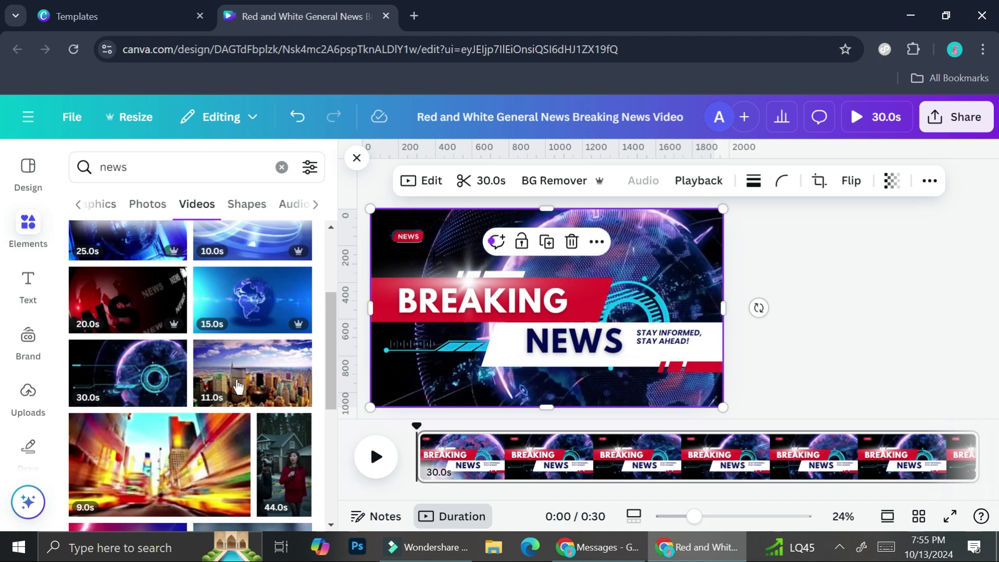
{"action": "left_click_drag", "start_coordinate": [239, 387], "coordinate": [547, 307]}
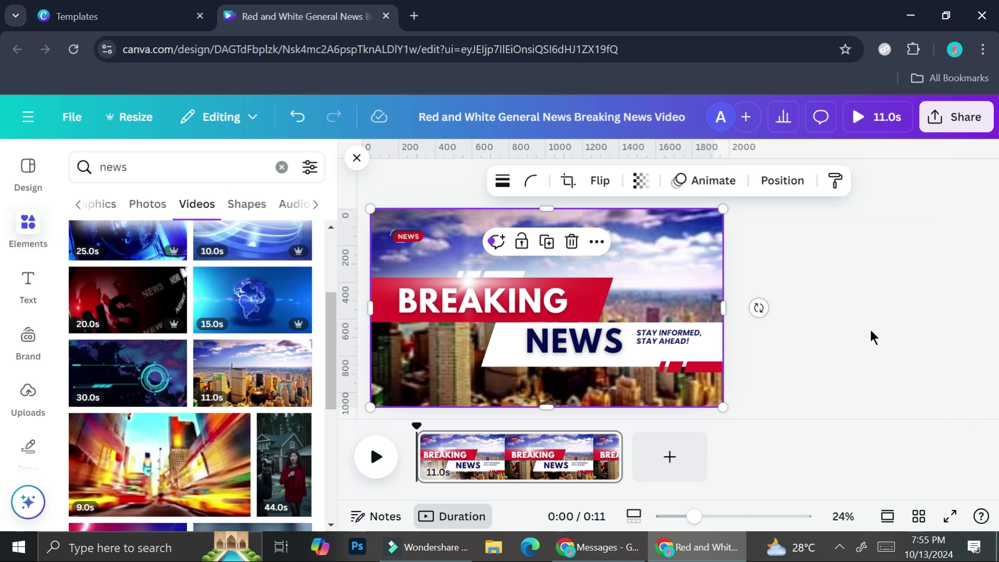
{"action": "mouse_move", "coordinate": [481, 329]}
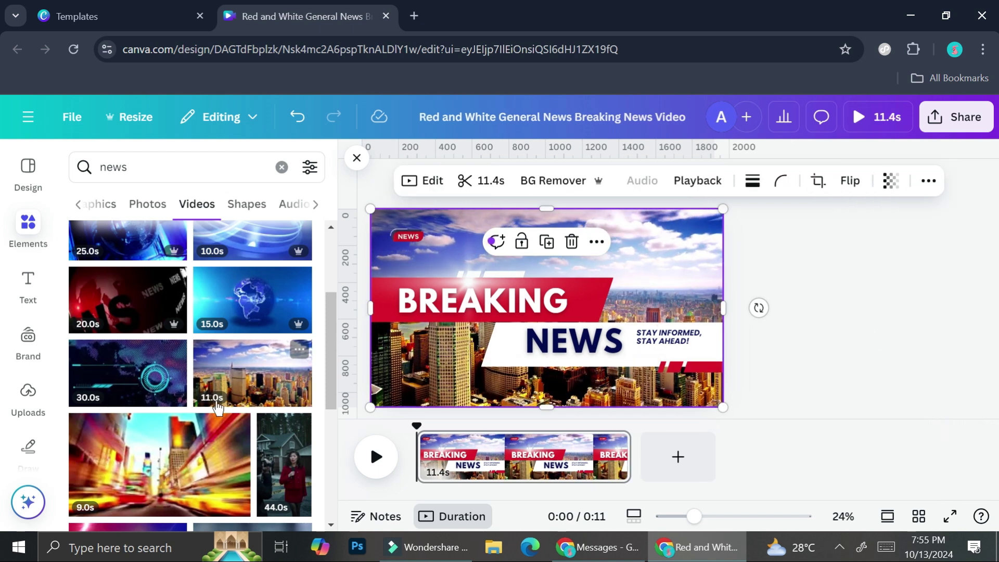
- Look through more news clips and replace the city skyline background with the 30-second digital globe clip
{"action": "scroll", "coordinate": [145, 393], "scroll_direction": "down", "scroll_amount": 3}
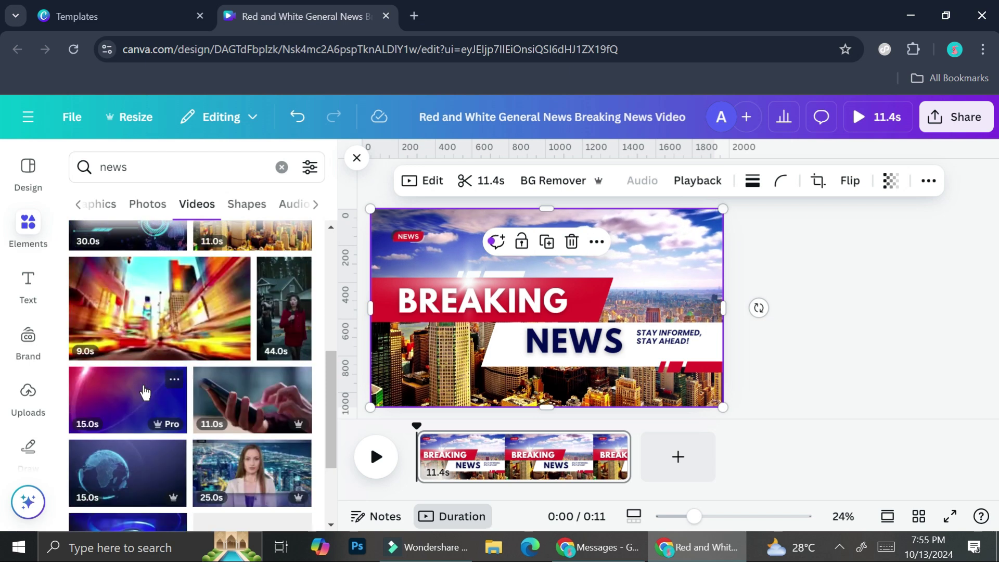
{"action": "scroll", "coordinate": [176, 395], "scroll_direction": "down", "scroll_amount": 2}
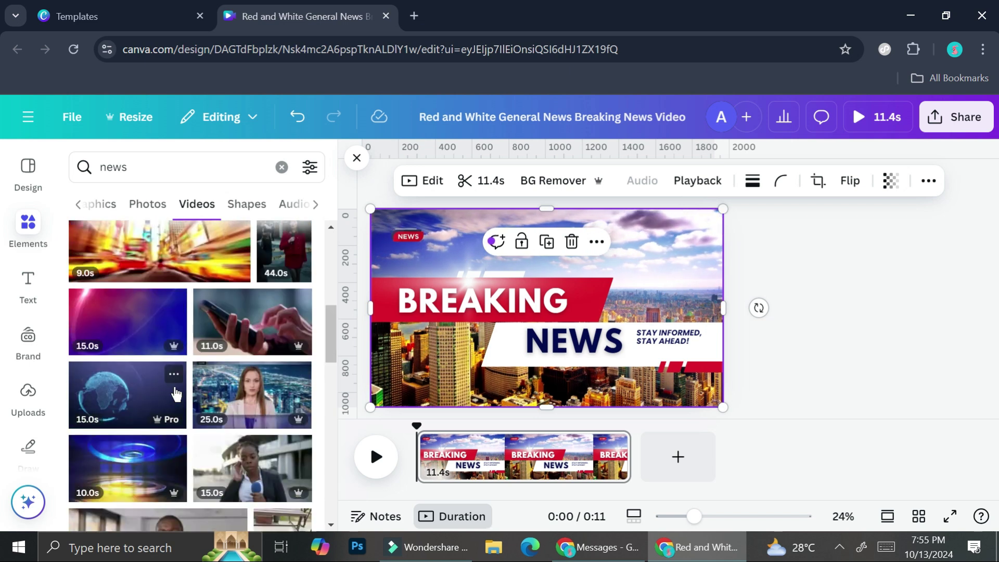
{"action": "scroll", "coordinate": [176, 394], "scroll_direction": "down", "scroll_amount": 3}
{"action": "scroll", "coordinate": [197, 387], "scroll_direction": "up", "scroll_amount": 5}
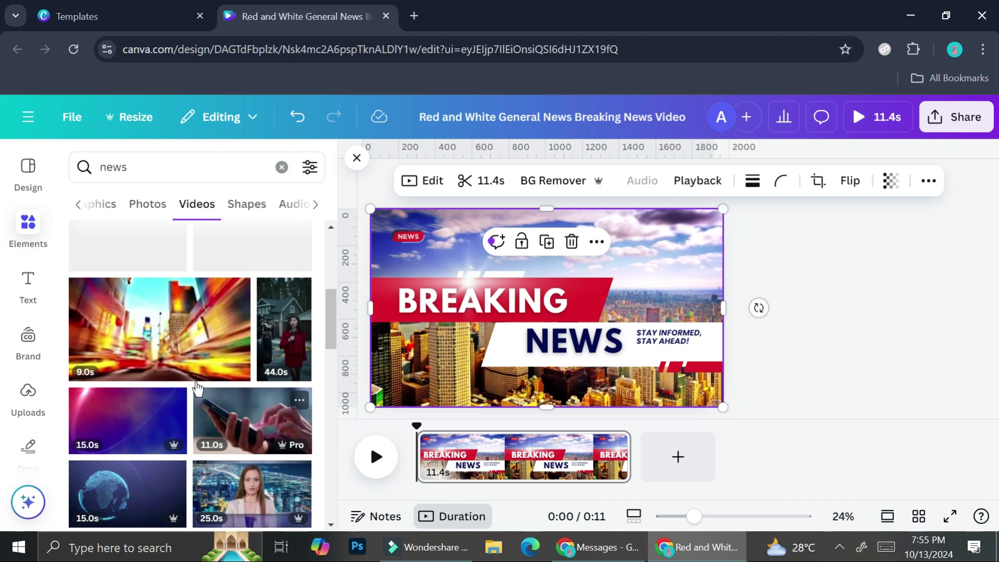
{"action": "scroll", "coordinate": [197, 388], "scroll_direction": "up", "scroll_amount": 3}
{"action": "left_click_drag", "start_coordinate": [137, 383], "coordinate": [388, 357]}
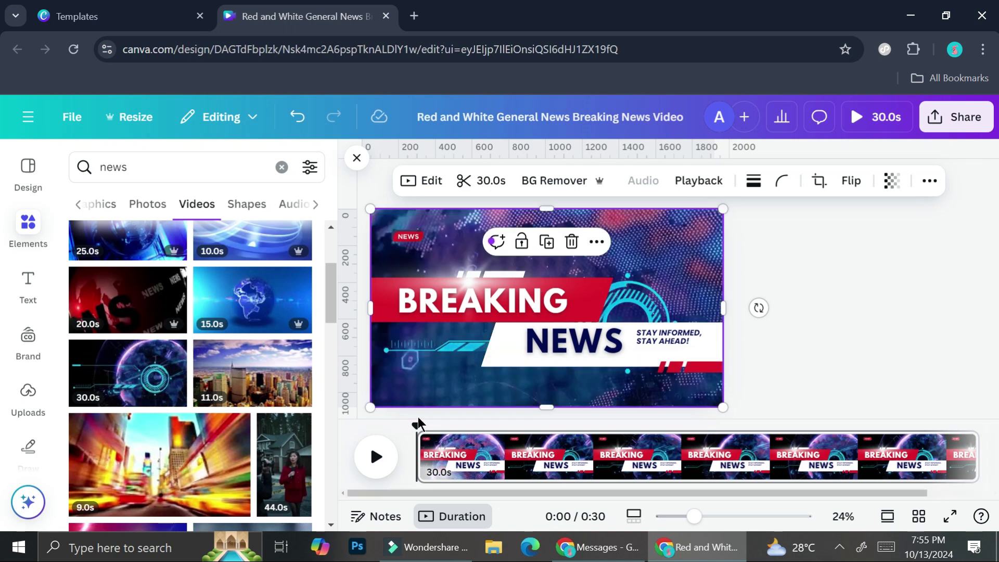
- Trim the digital globe background video to 4.0 seconds
{"action": "left_click_drag", "start_coordinate": [417, 425], "coordinate": [492, 429]}
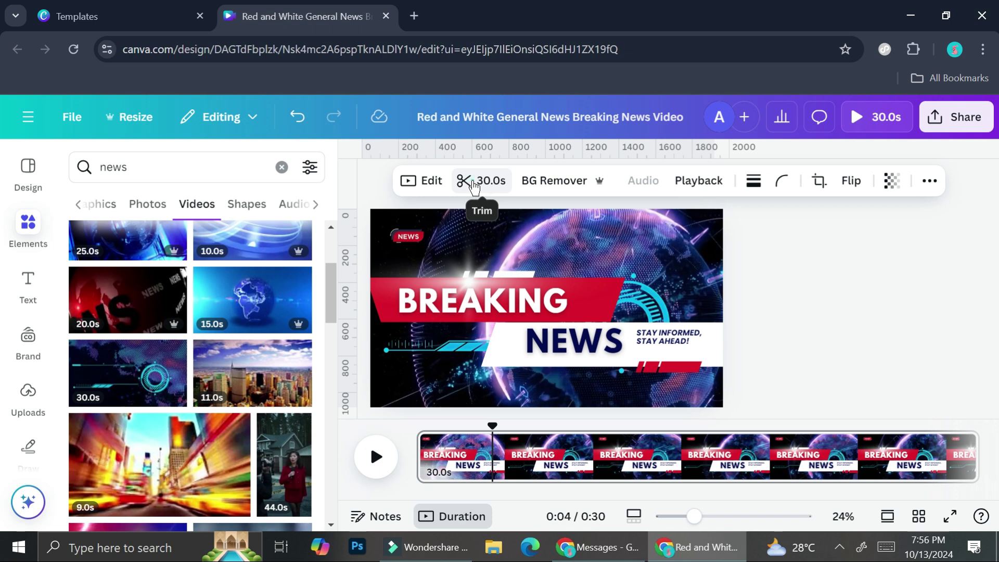
{"action": "left_click", "coordinate": [494, 182]}
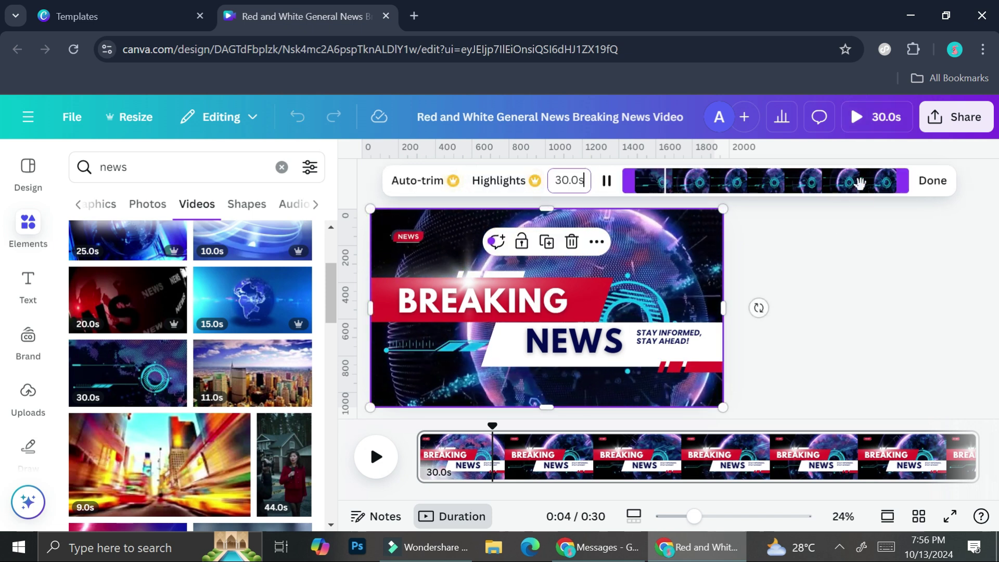
{"action": "left_click_drag", "start_coordinate": [908, 179], "coordinate": [673, 199]}
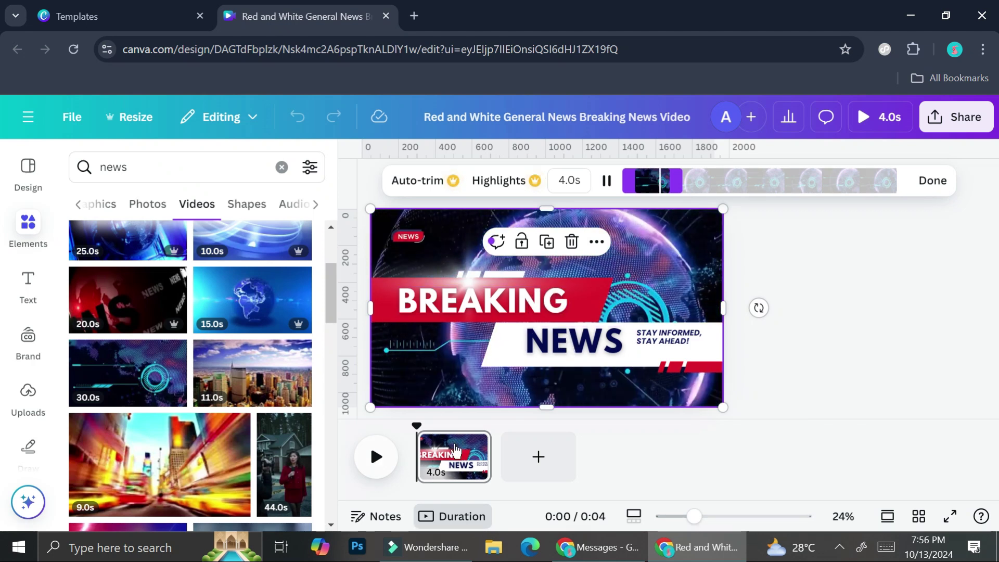
- Replace the Baseline animation of the white banner behind "NEWS" with the Wipe animation on enter
{"action": "left_click", "coordinate": [409, 235]}
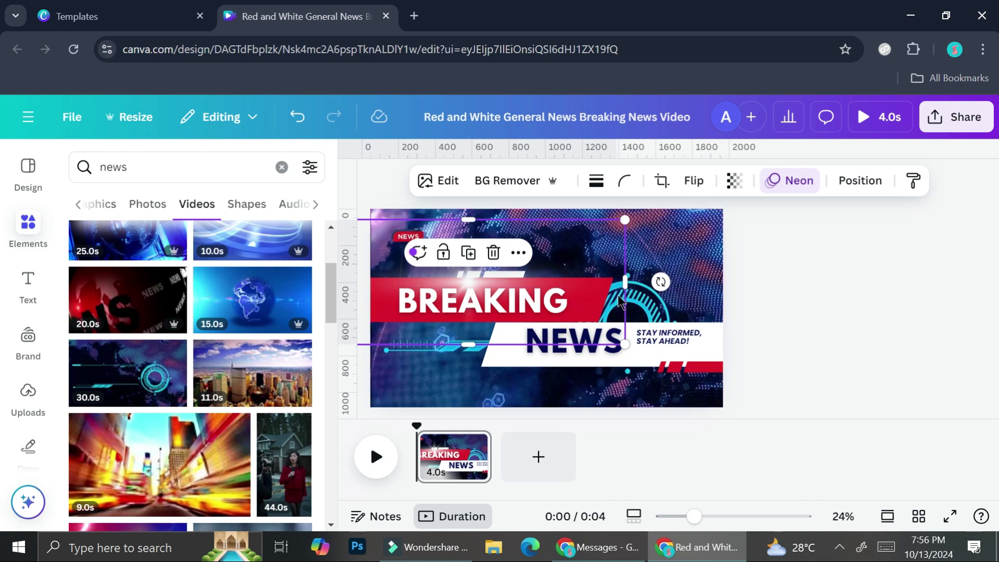
{"action": "left_click", "coordinate": [712, 354]}
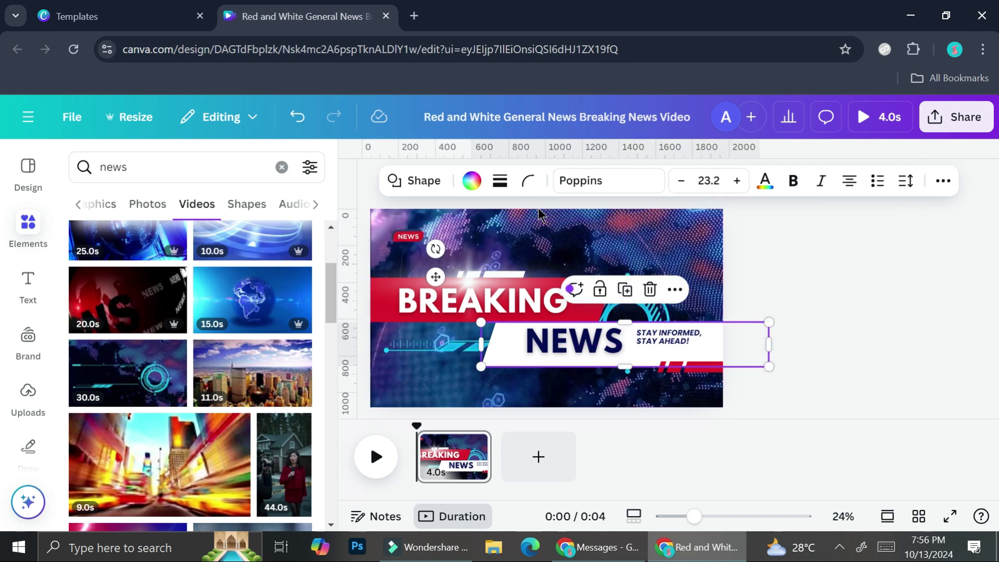
{"action": "left_click", "coordinate": [954, 187]}
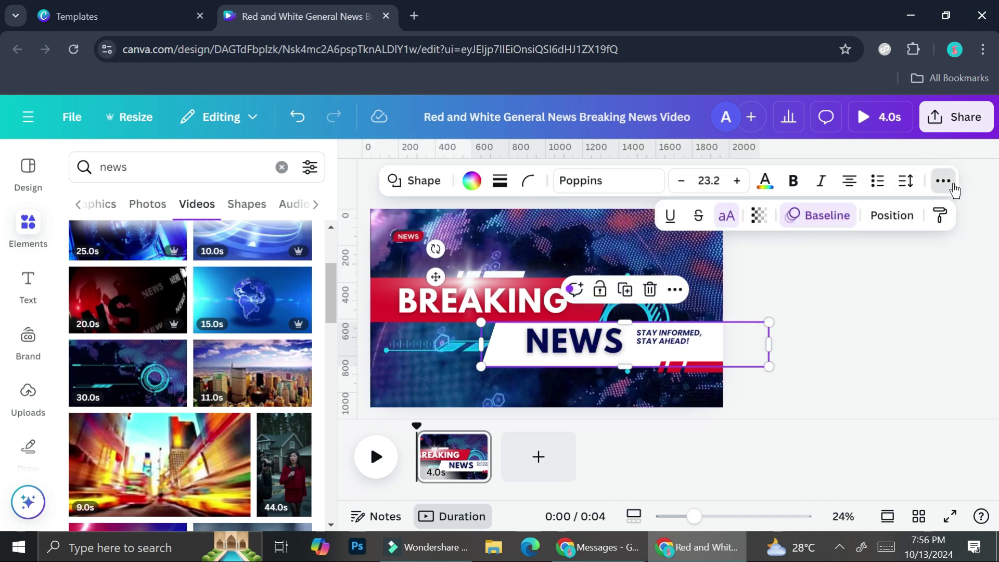
{"action": "left_click", "coordinate": [837, 223]}
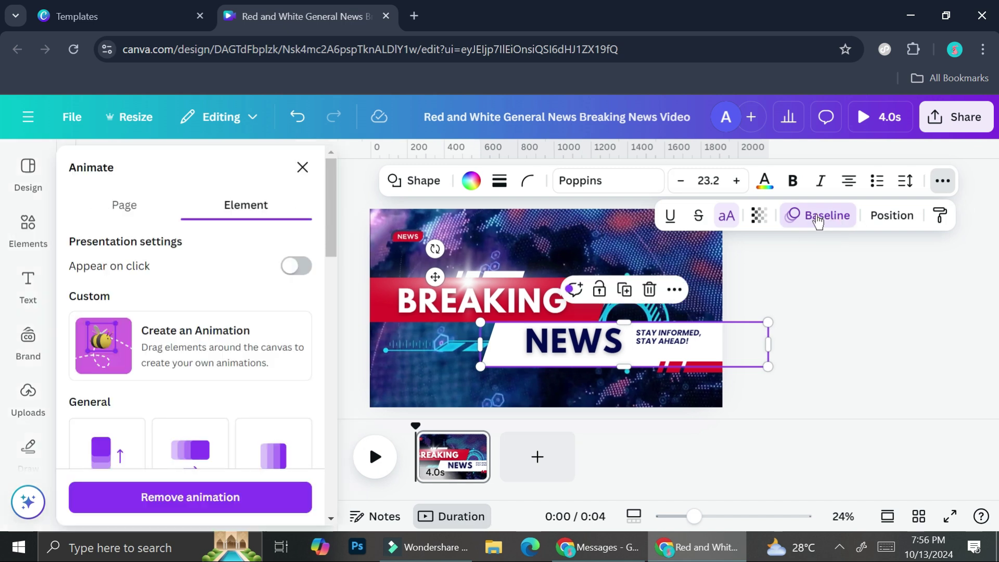
{"action": "scroll", "coordinate": [216, 364], "scroll_direction": "down", "scroll_amount": 2}
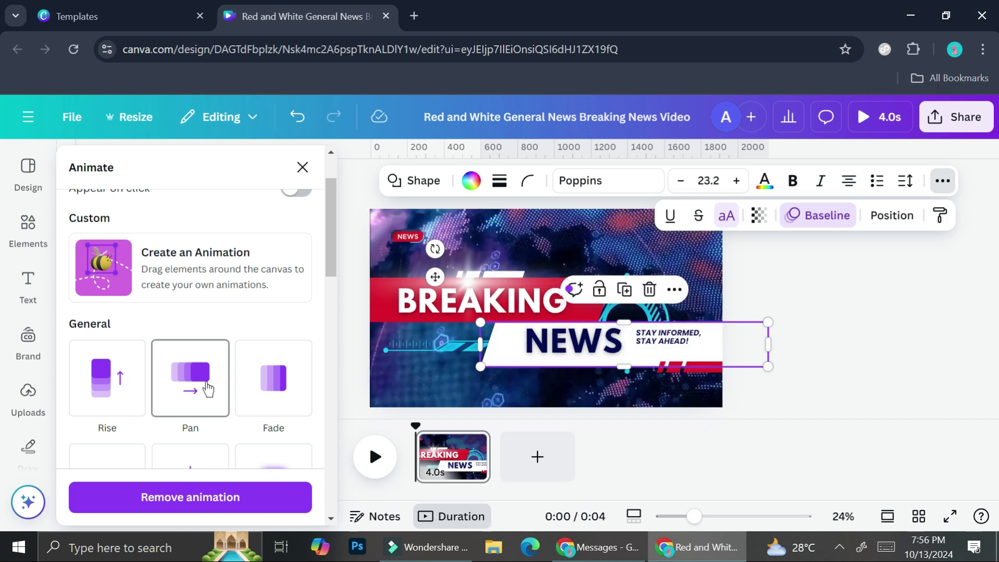
{"action": "scroll", "coordinate": [283, 388], "scroll_direction": "down", "scroll_amount": 3}
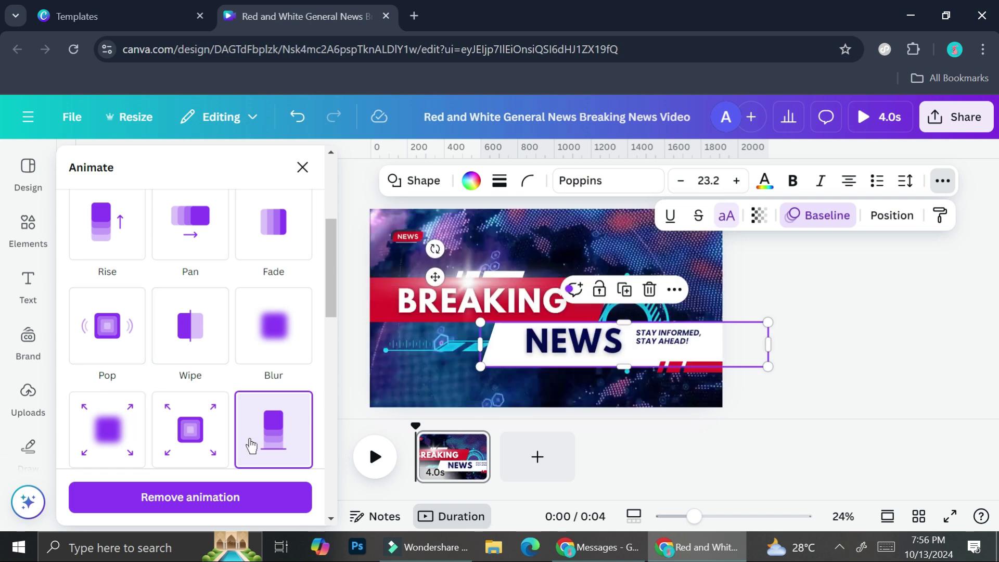
{"action": "left_click", "coordinate": [199, 341]}
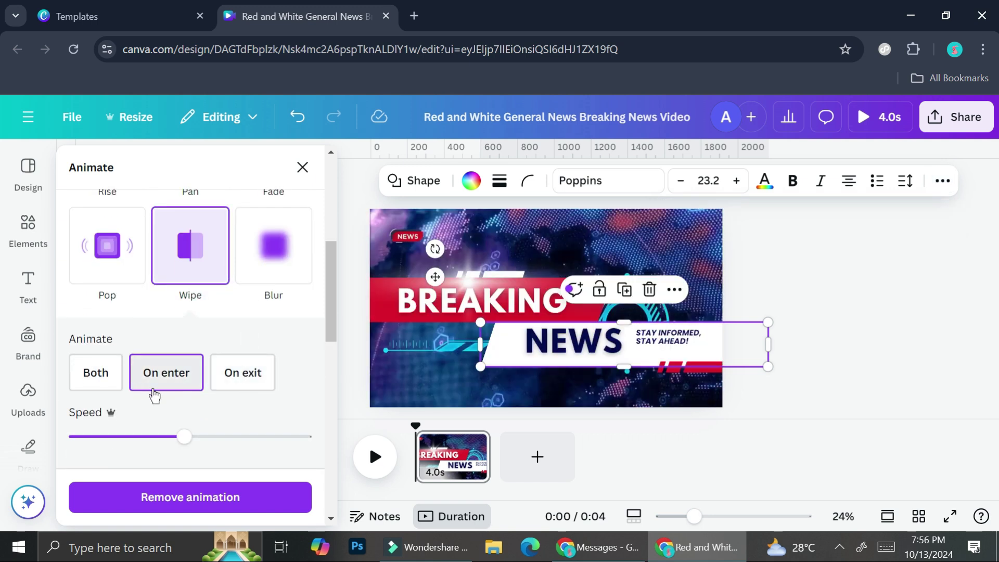
- Try the upward direction for the banner's Wipe animation, and set the direction to left
{"action": "scroll", "coordinate": [196, 388], "scroll_direction": "down", "scroll_amount": 3}
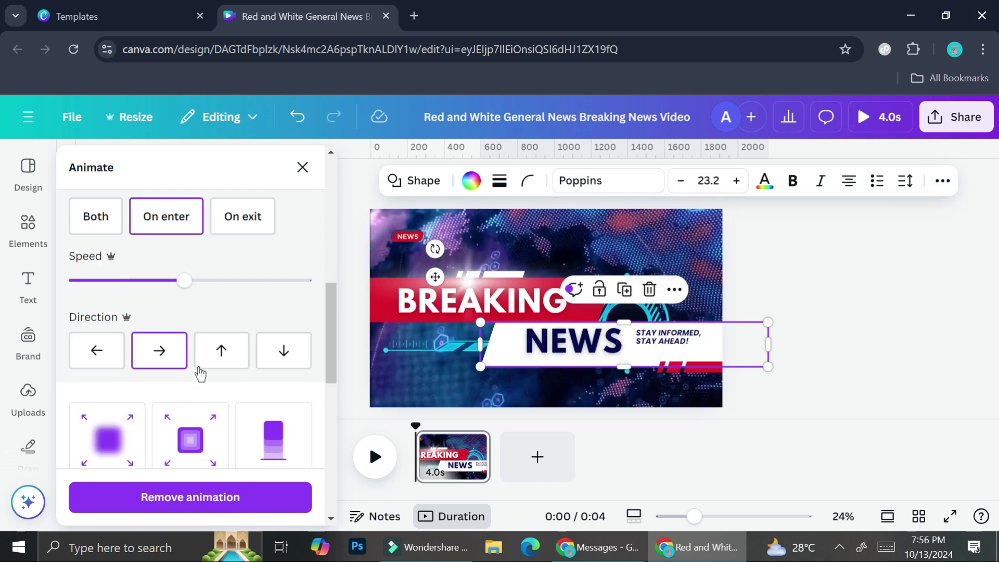
{"action": "left_click", "coordinate": [117, 364]}
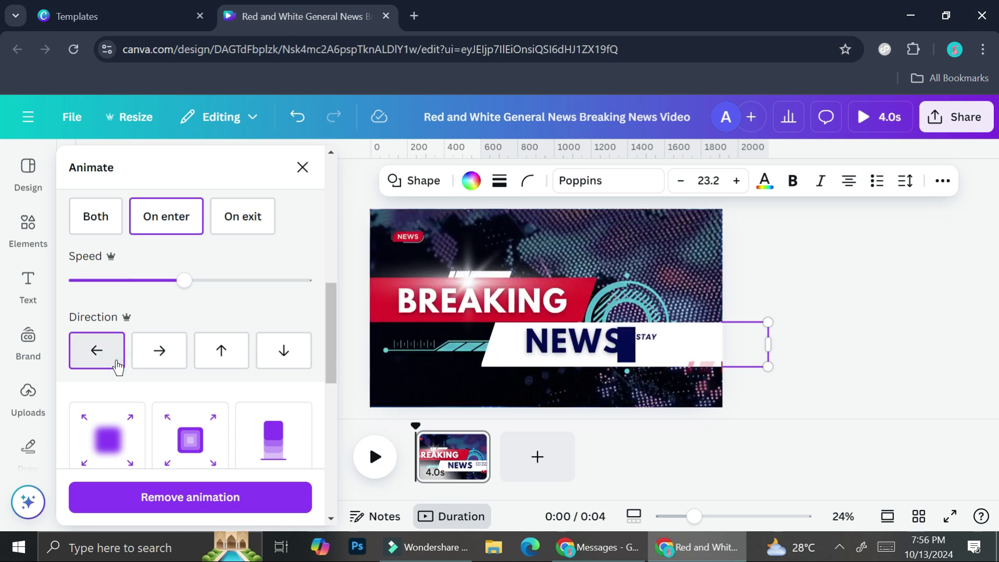
{"action": "left_click", "coordinate": [214, 365]}
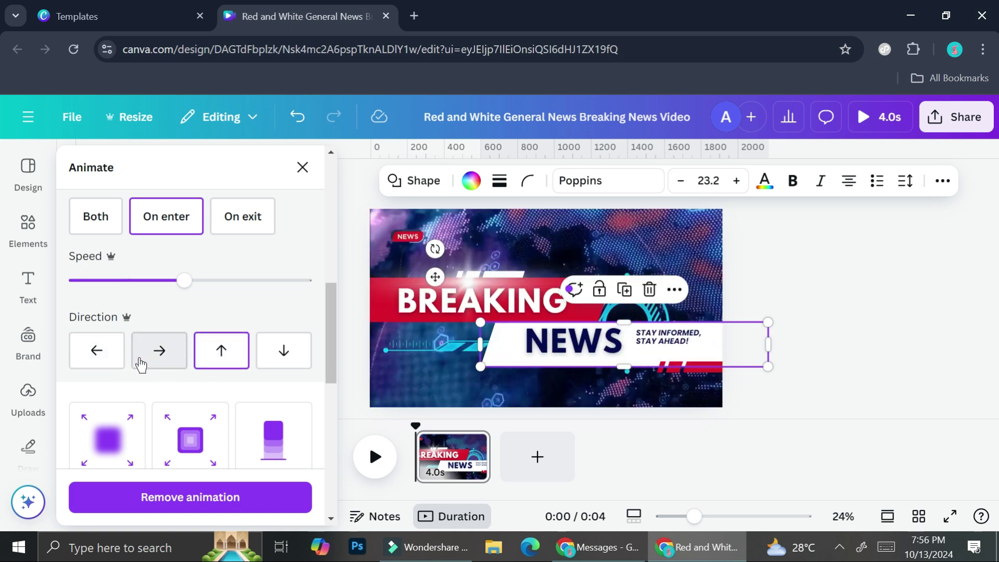
{"action": "left_click", "coordinate": [110, 354]}
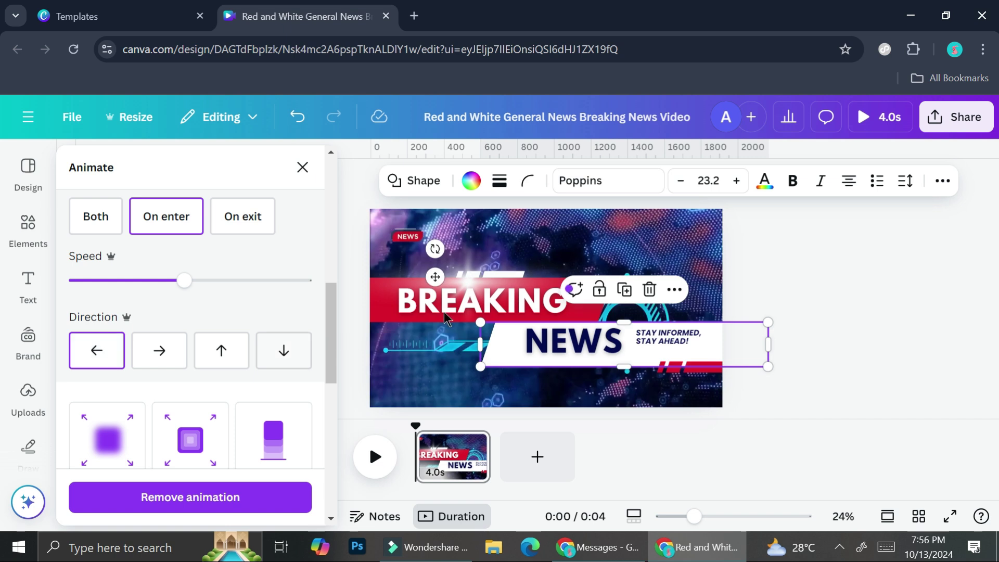
{"action": "key", "text": "Escape"}
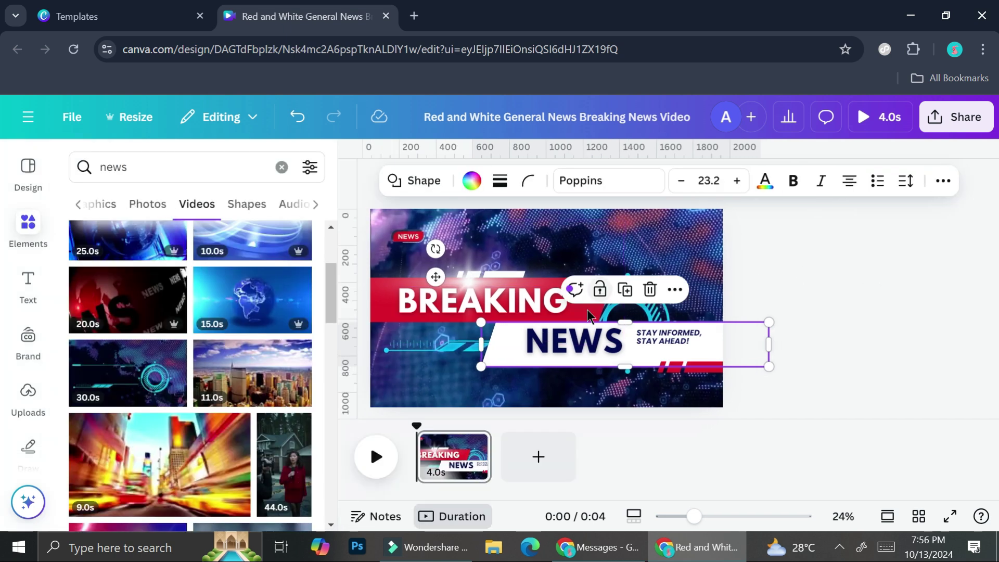
- Move the "BREAKING" and "NEWS" titles together with their banners and tagline slightly higher on the page
{"action": "left_click", "coordinate": [616, 311]}
{"action": "left_click", "coordinate": [541, 310]}
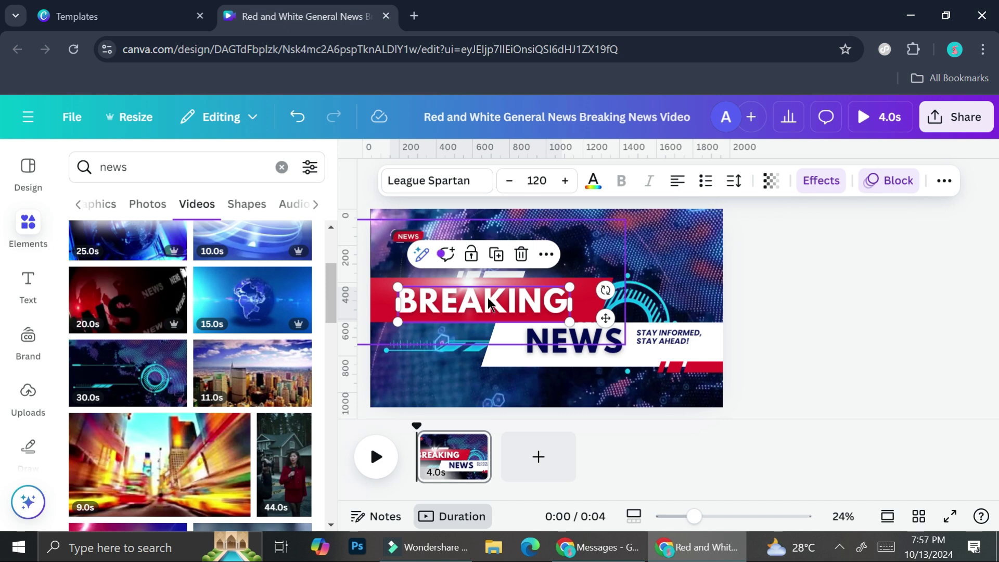
{"action": "left_click", "coordinate": [789, 359]}
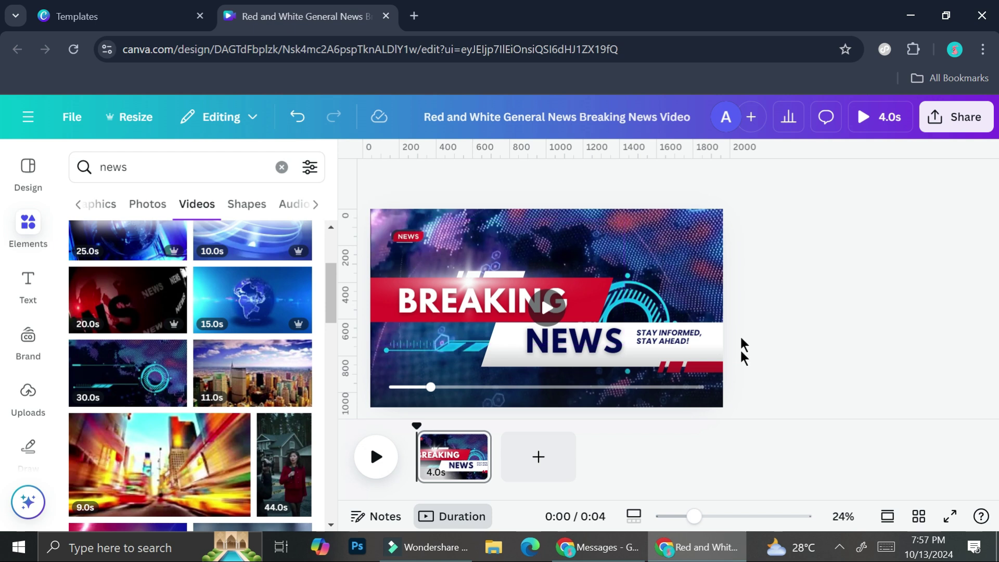
{"action": "left_click_drag", "start_coordinate": [780, 367], "coordinate": [470, 283]}
{"action": "left_click_drag", "start_coordinate": [631, 342], "coordinate": [632, 316]}
{"action": "left_click", "coordinate": [865, 377]}
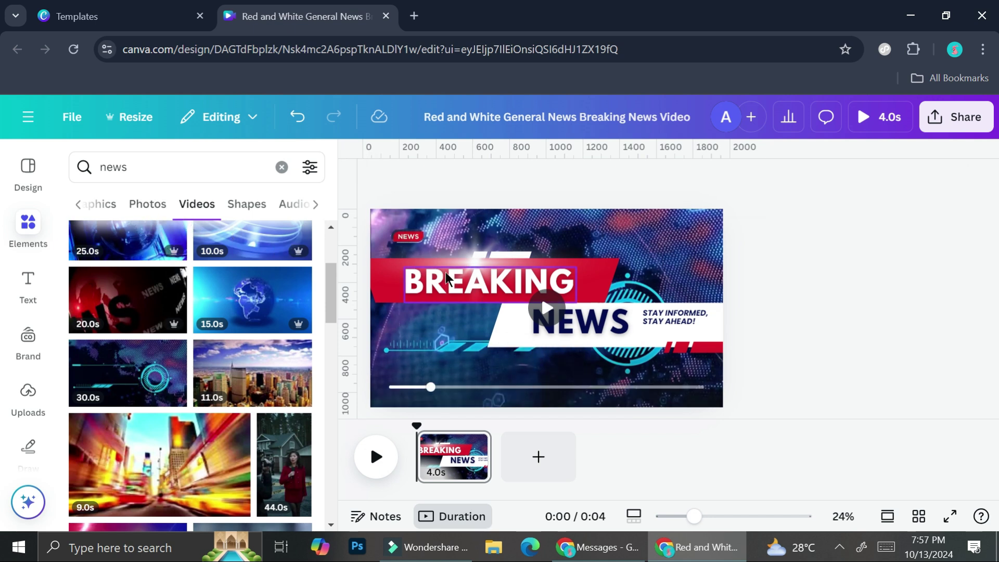
- Add a subheading text to the page and place it below the "NEWS" banner
{"action": "left_click", "coordinate": [38, 276]}
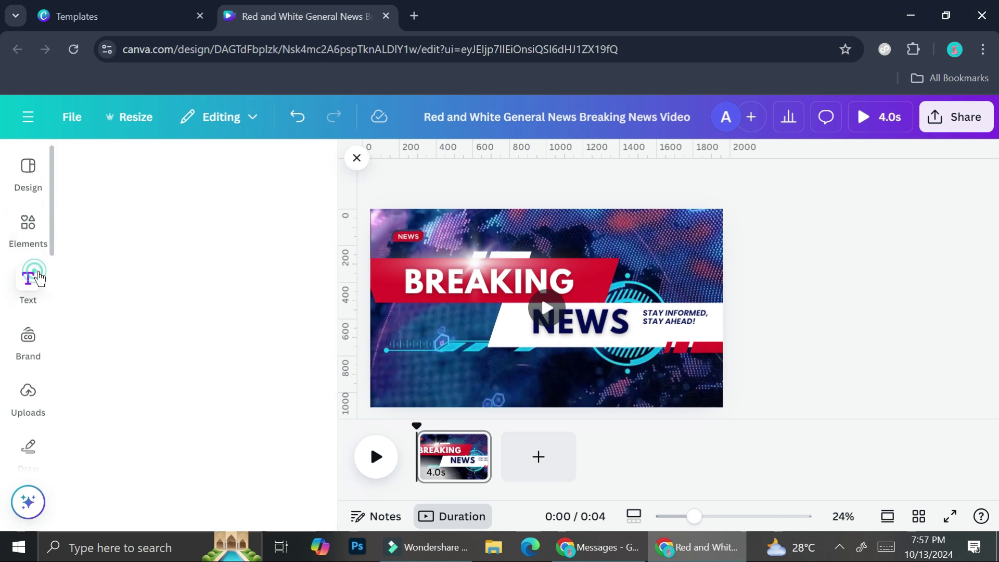
{"action": "left_click", "coordinate": [166, 443]}
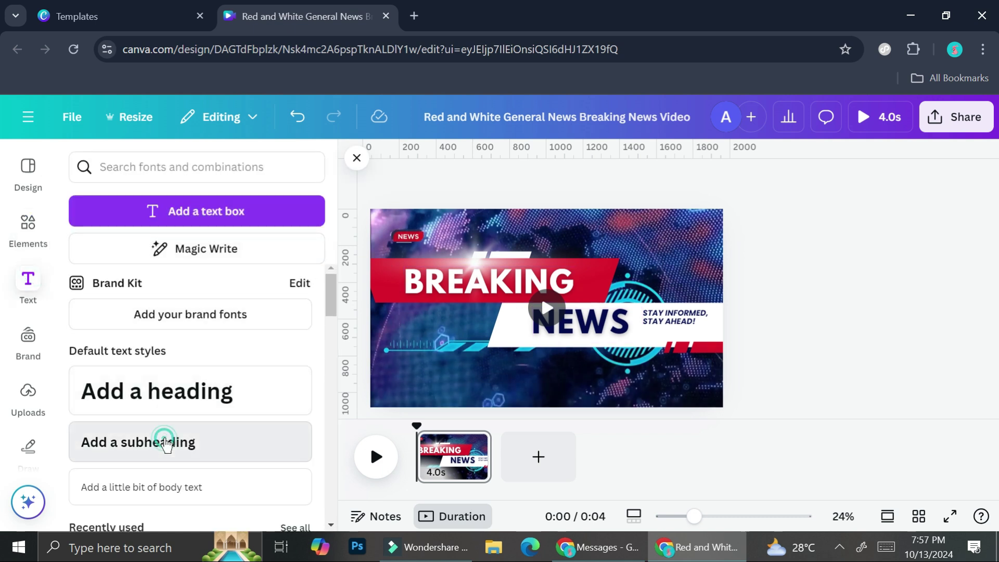
{"action": "left_click_drag", "start_coordinate": [556, 348], "coordinate": [545, 424]}
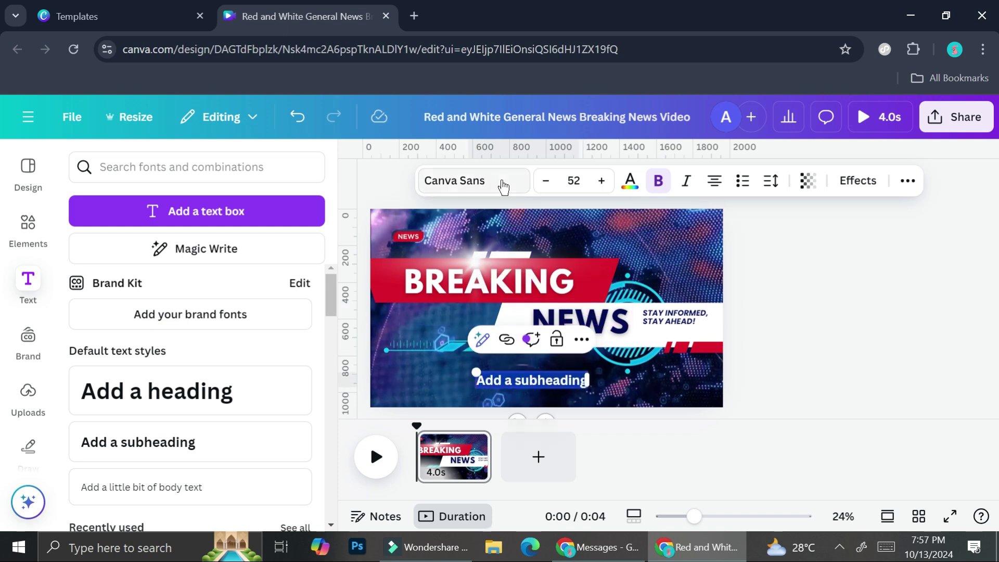
- Try Cooper Hewitt, Halimum, Montserrat and Glacial Indifference on the subheading, and set its font to Archivo Black
{"action": "left_click", "coordinate": [503, 182]}
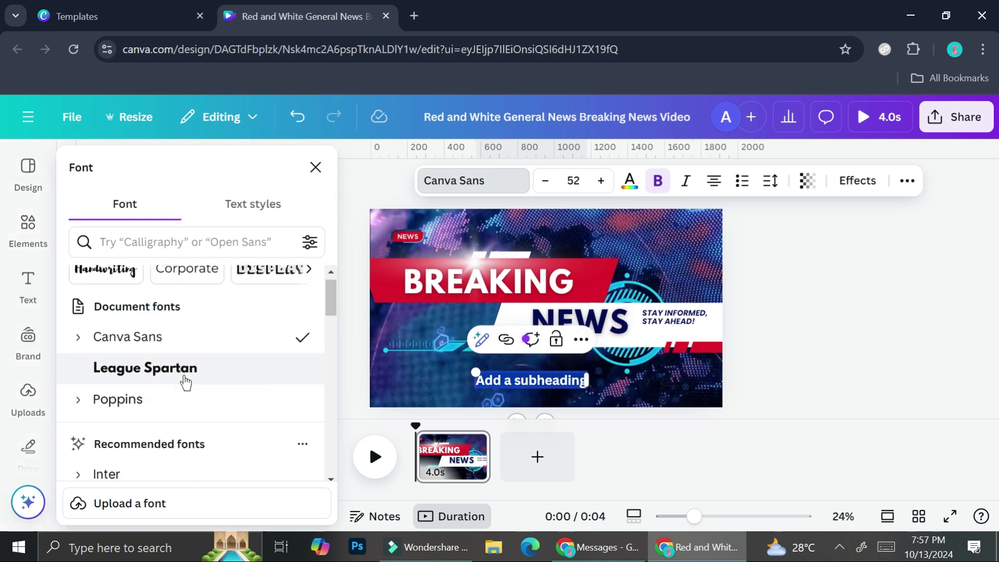
{"action": "scroll", "coordinate": [186, 383], "scroll_direction": "down", "scroll_amount": 3}
{"action": "left_click", "coordinate": [172, 408]}
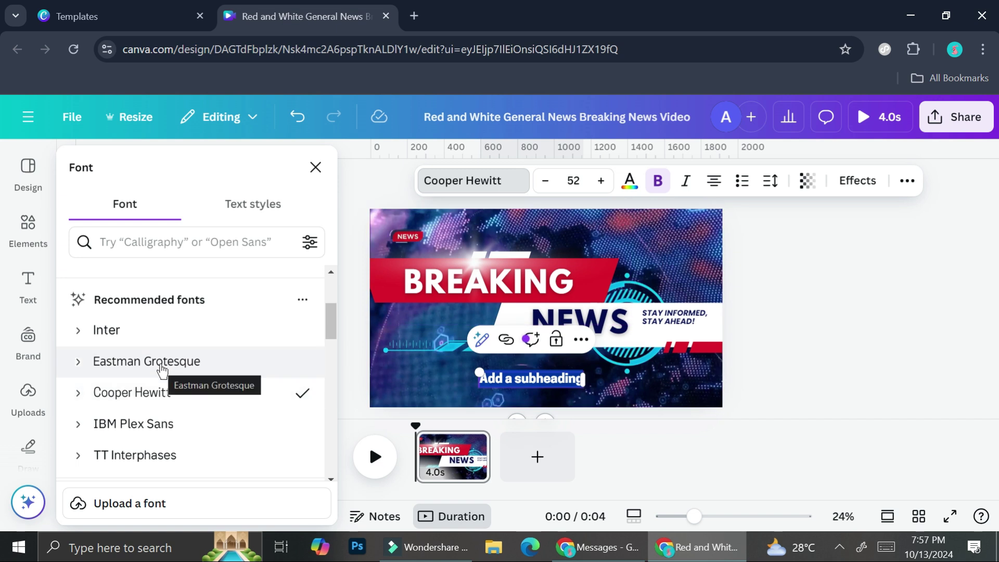
{"action": "scroll", "coordinate": [162, 370], "scroll_direction": "down", "scroll_amount": 3}
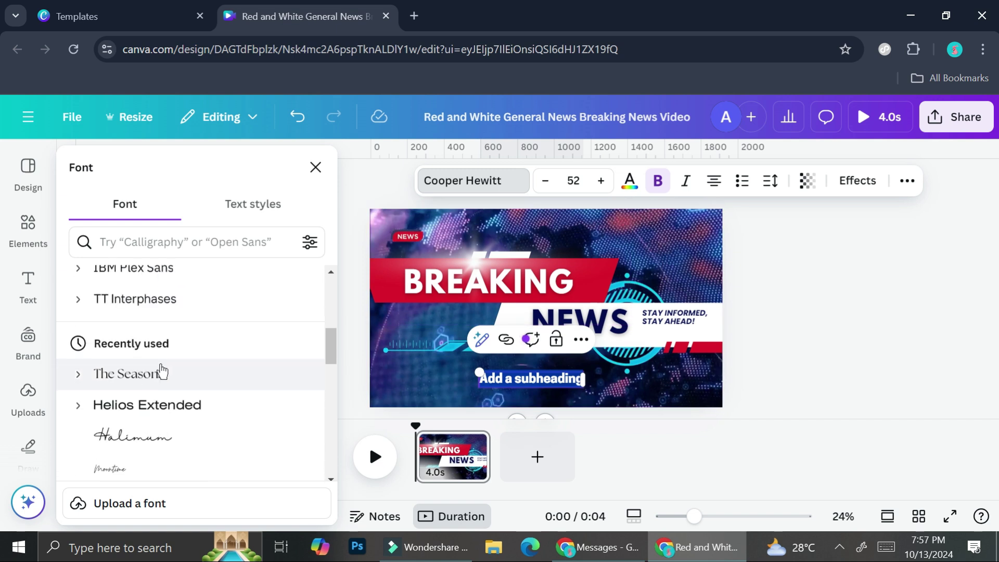
{"action": "left_click", "coordinate": [138, 429]}
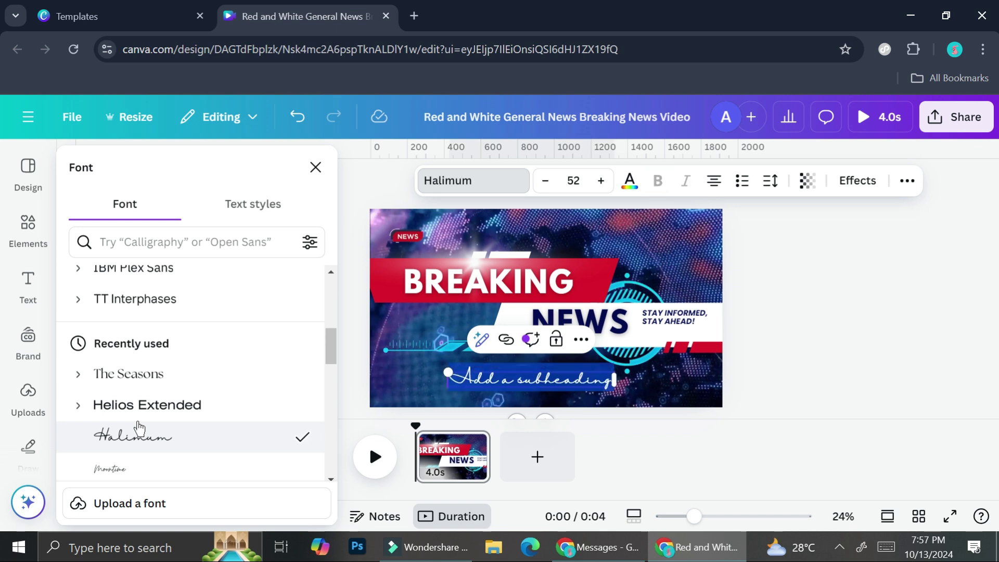
{"action": "scroll", "coordinate": [140, 424], "scroll_direction": "down", "scroll_amount": 5}
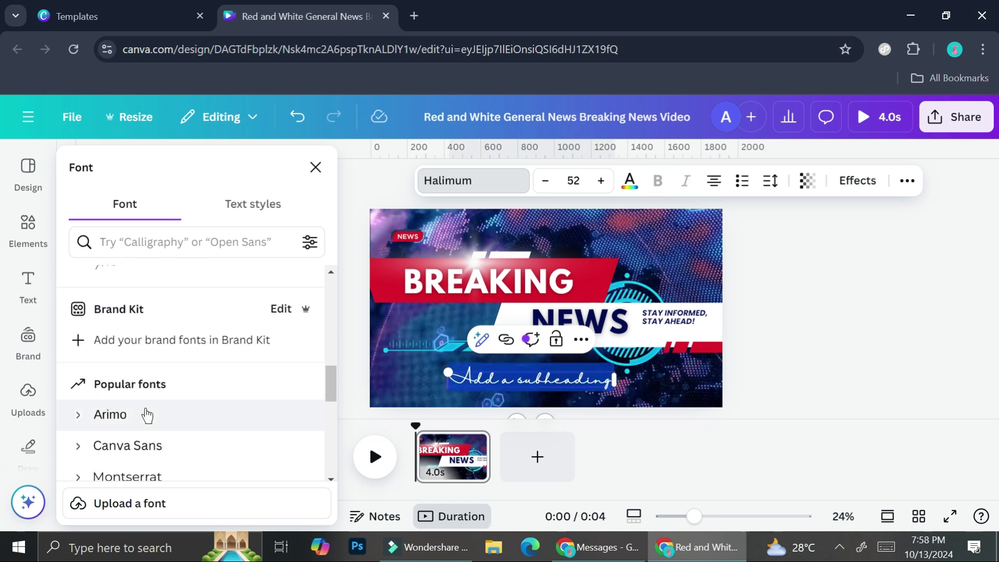
{"action": "scroll", "coordinate": [148, 415], "scroll_direction": "down", "scroll_amount": 3}
{"action": "left_click", "coordinate": [194, 319]}
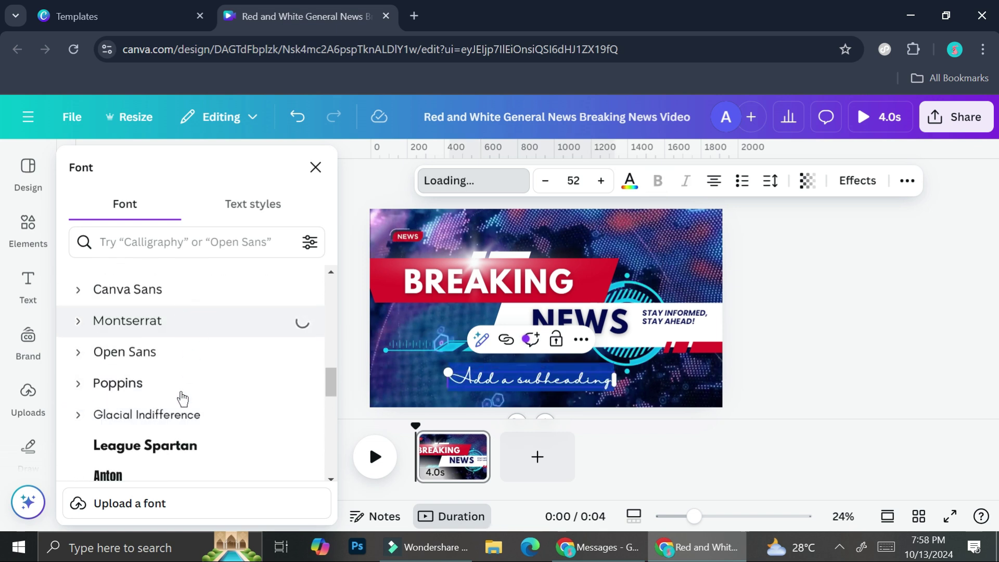
{"action": "left_click", "coordinate": [178, 415]}
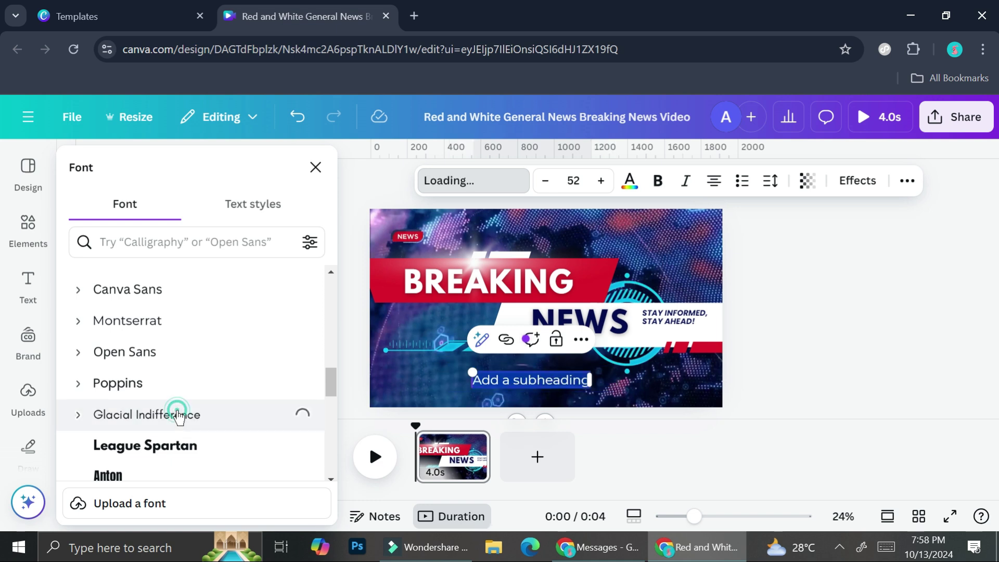
{"action": "scroll", "coordinate": [177, 415], "scroll_direction": "down", "scroll_amount": 2}
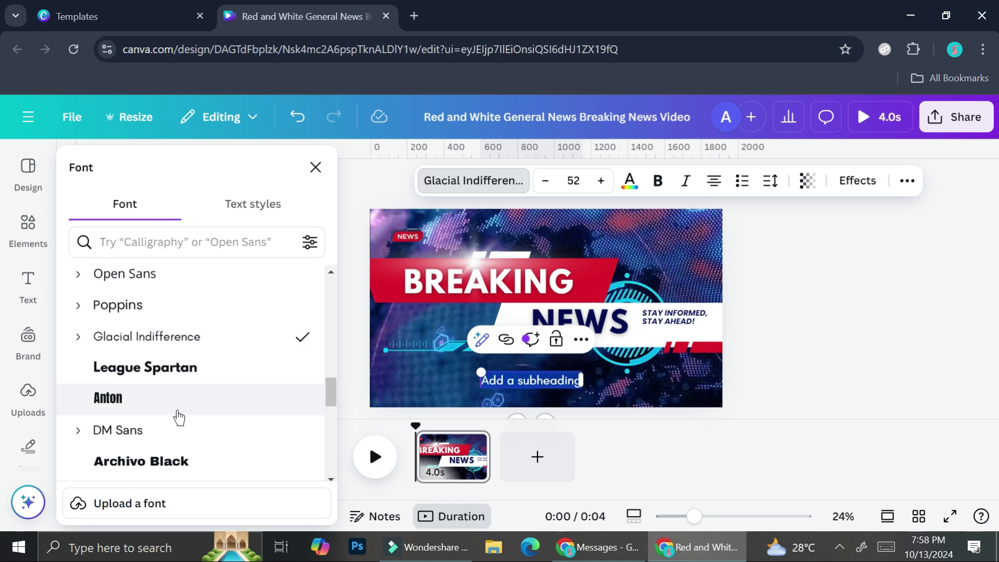
{"action": "left_click", "coordinate": [160, 456]}
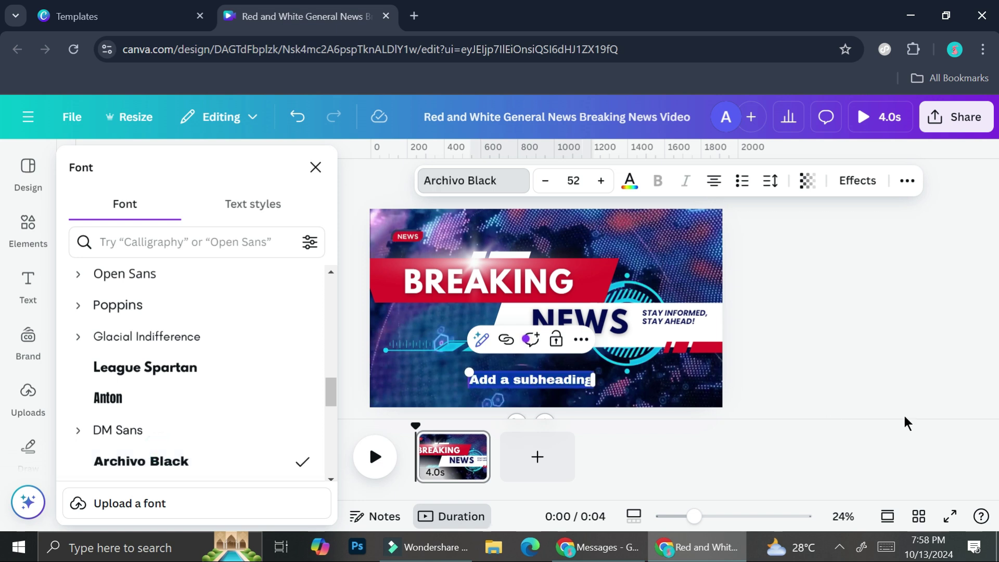
- Replace the subheading text with "With" followed by the presenter's name, and colour it white
{"action": "key", "text": "BackSpace"}
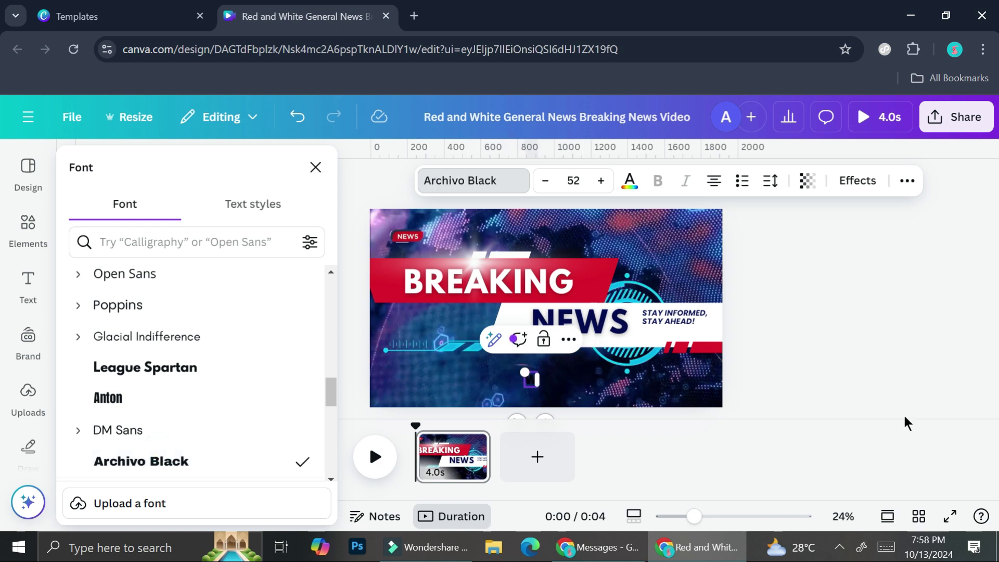
{"action": "type", "text": "With "}
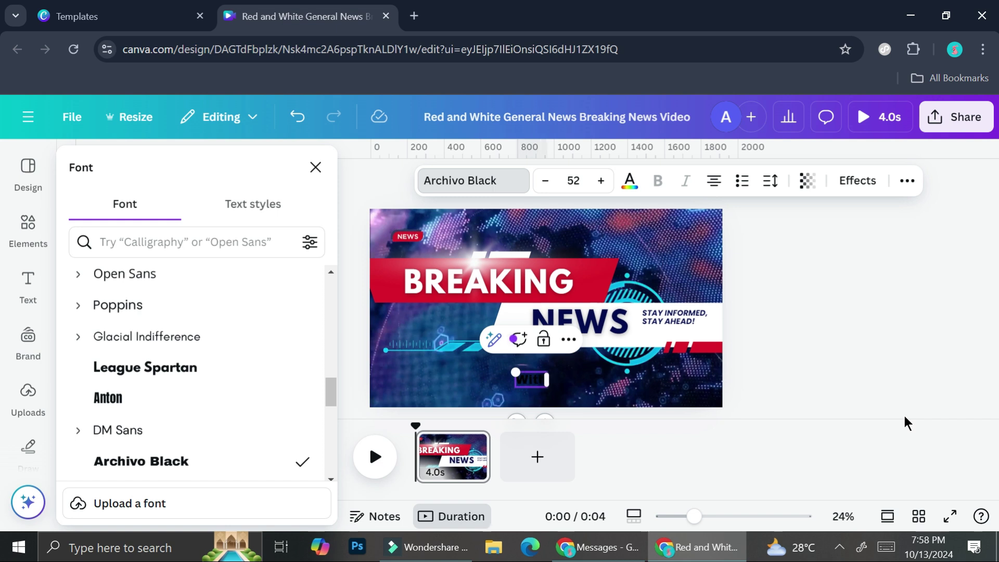
{"action": "type", "text": "Sim"}
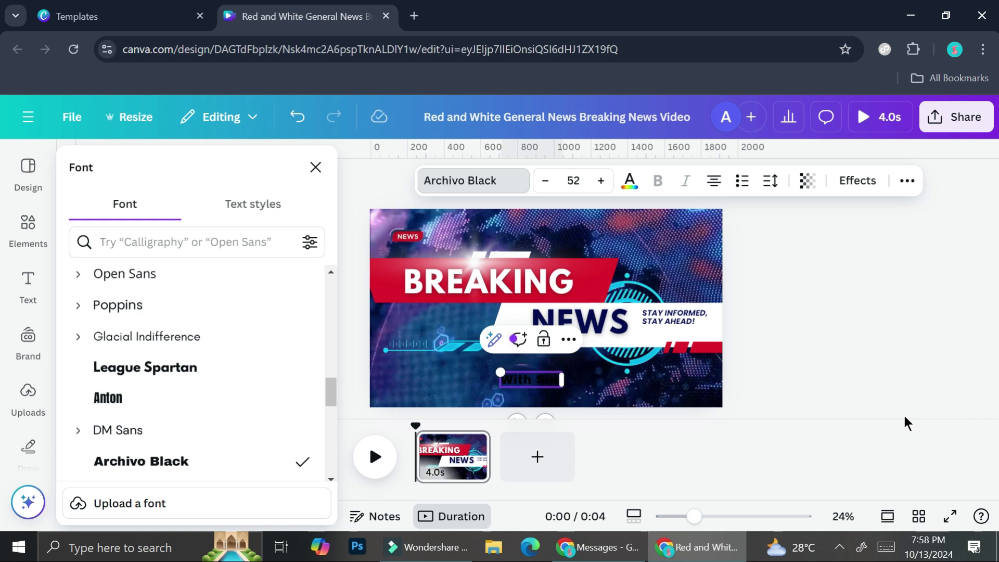
{"action": "type", "text": "ny Mo"}
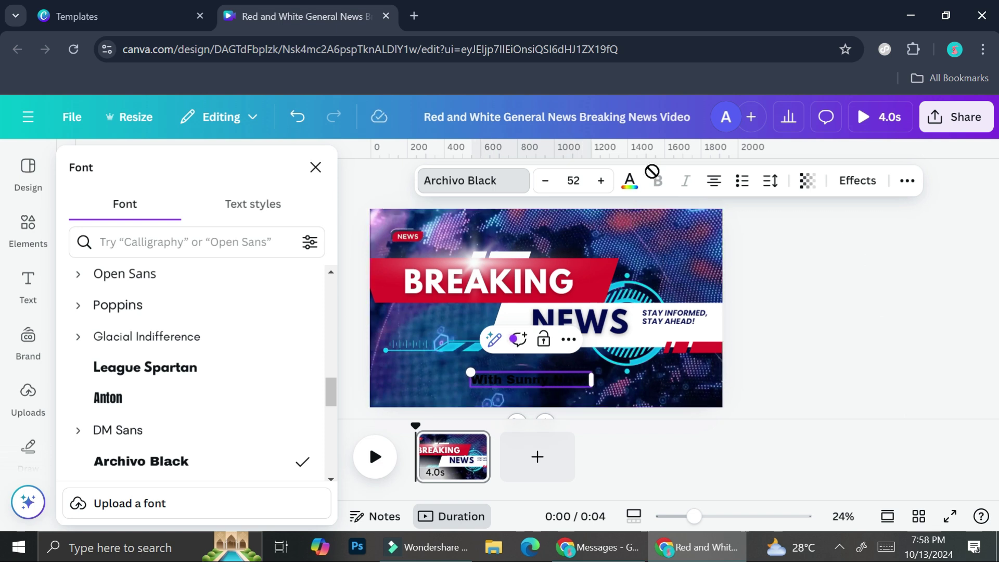
{"action": "left_click", "coordinate": [629, 181]}
{"action": "left_click", "coordinate": [253, 285]}
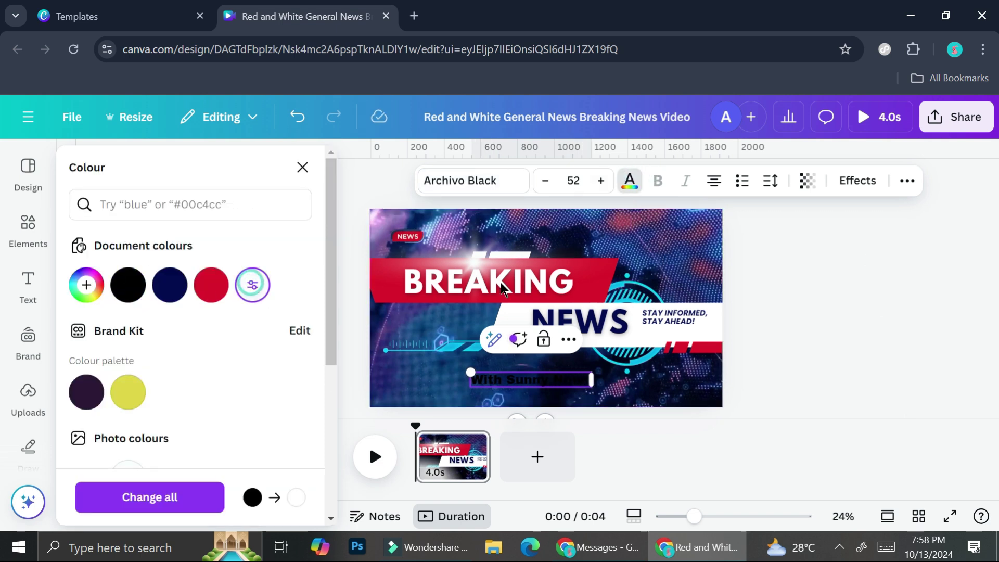
- Nudge the presenter line slightly up and apply the Rise text animation to it, playing on enter
{"action": "left_click", "coordinate": [726, 359]}
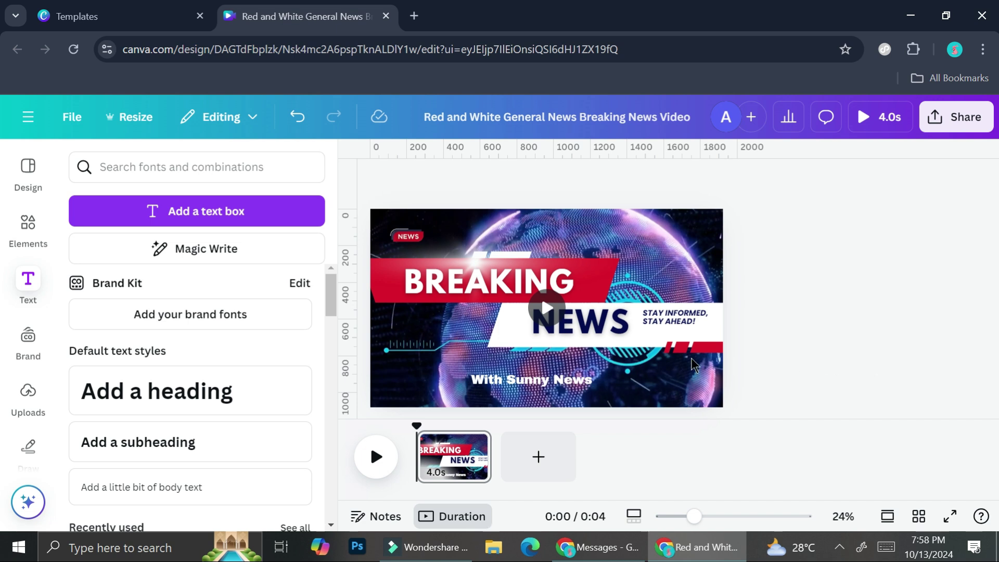
{"action": "left_click", "coordinate": [456, 466]}
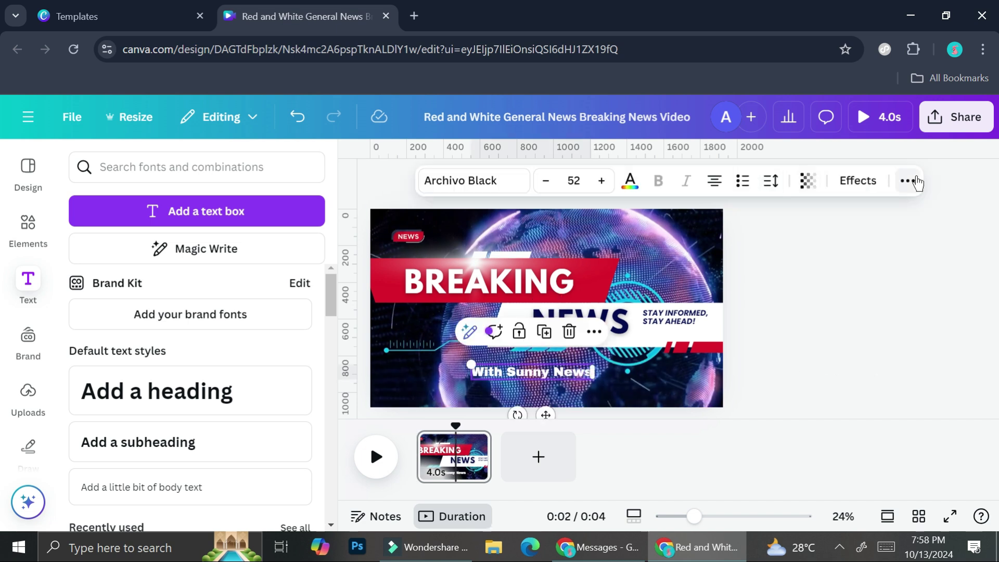
{"action": "left_click", "coordinate": [916, 182]}
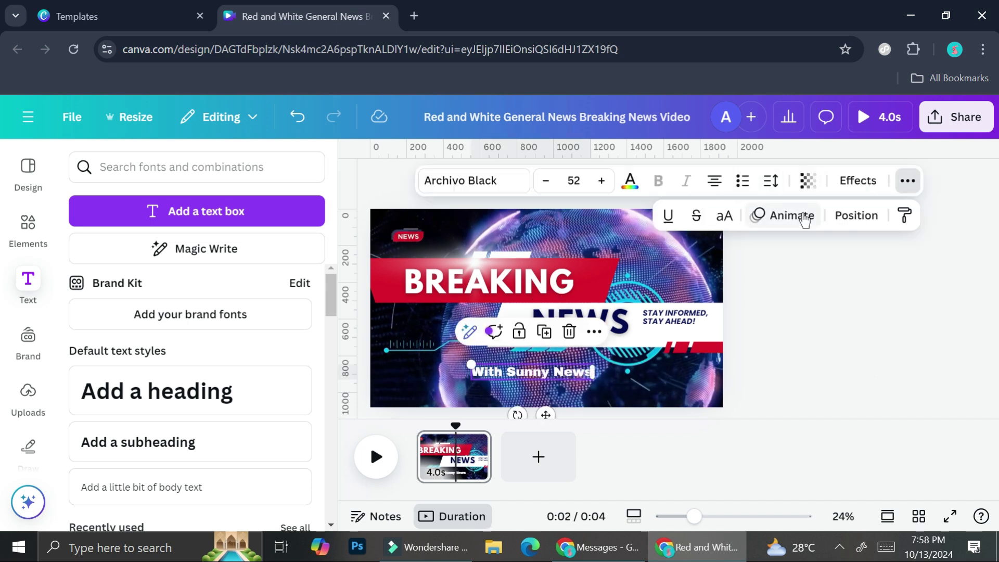
{"action": "left_click", "coordinate": [805, 216]}
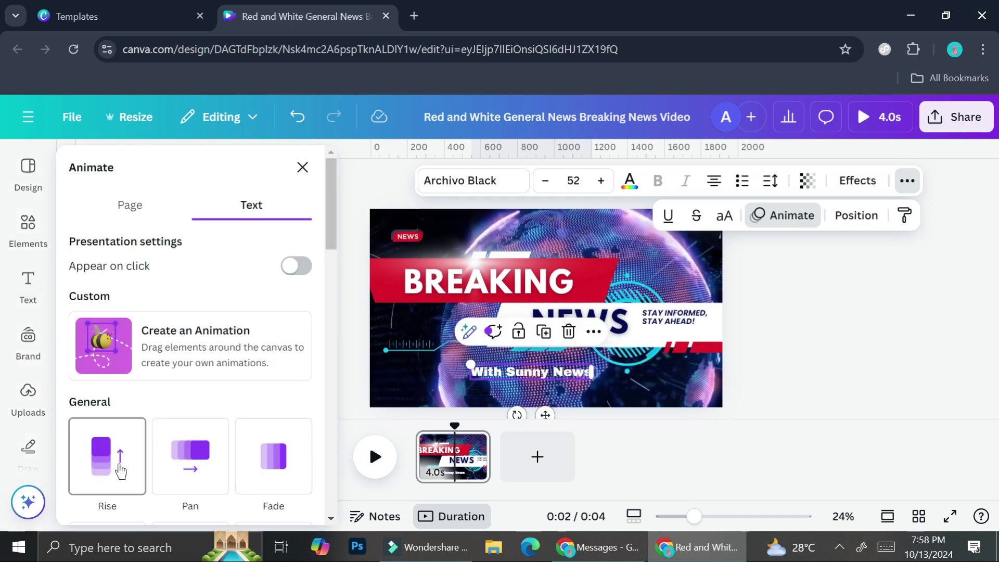
{"action": "left_click", "coordinate": [121, 471]}
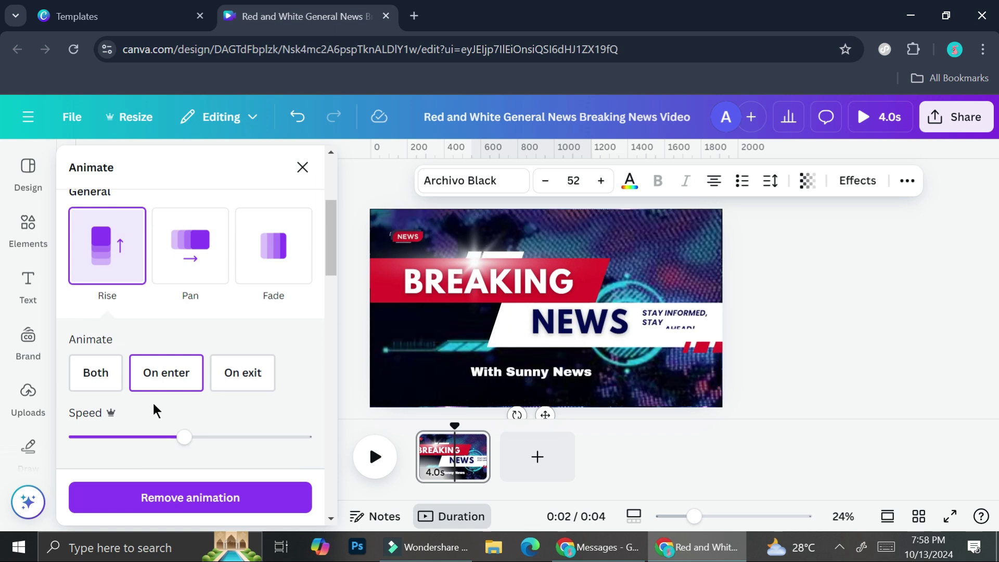
{"action": "scroll", "coordinate": [154, 408], "scroll_direction": "down", "scroll_amount": 3}
{"action": "left_click", "coordinate": [159, 351]}
{"action": "key", "text": "Escape"}
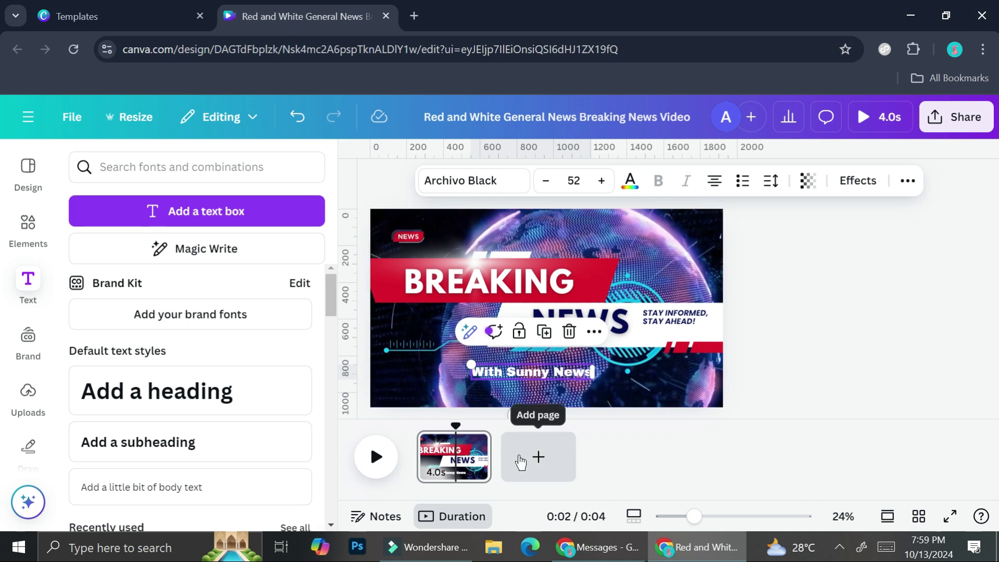
- Add a blank second page to the video and search the design templates for "newsletter"
{"action": "left_click", "coordinate": [521, 461]}
{"action": "left_click", "coordinate": [523, 461]}
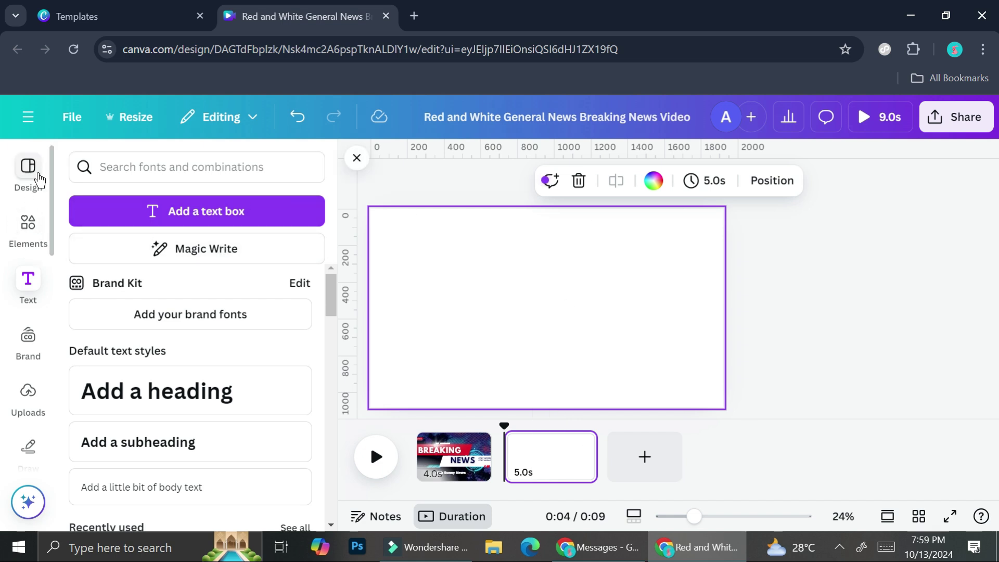
{"action": "left_click", "coordinate": [30, 172]}
{"action": "left_click", "coordinate": [169, 167]}
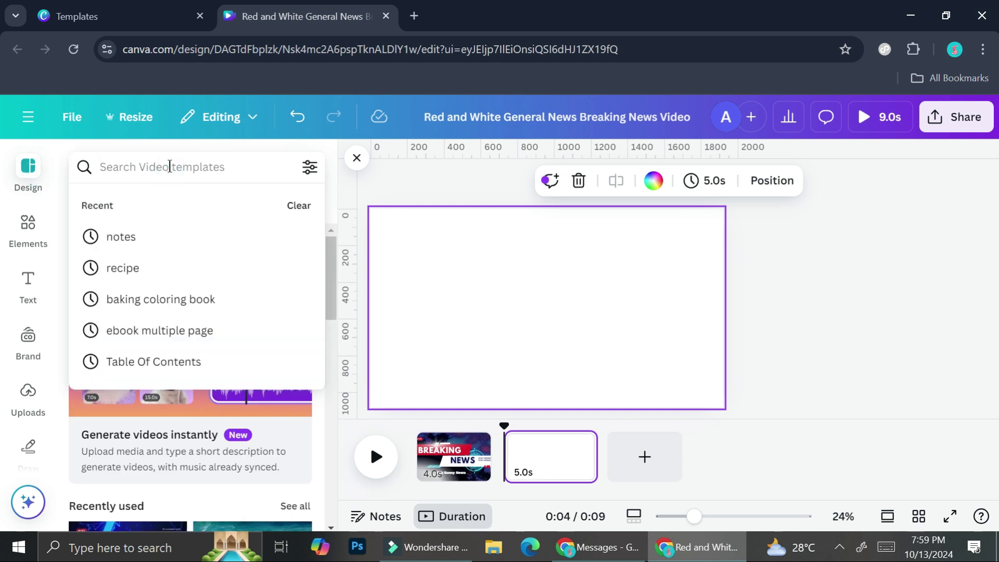
{"action": "type", "text": "newsl"}
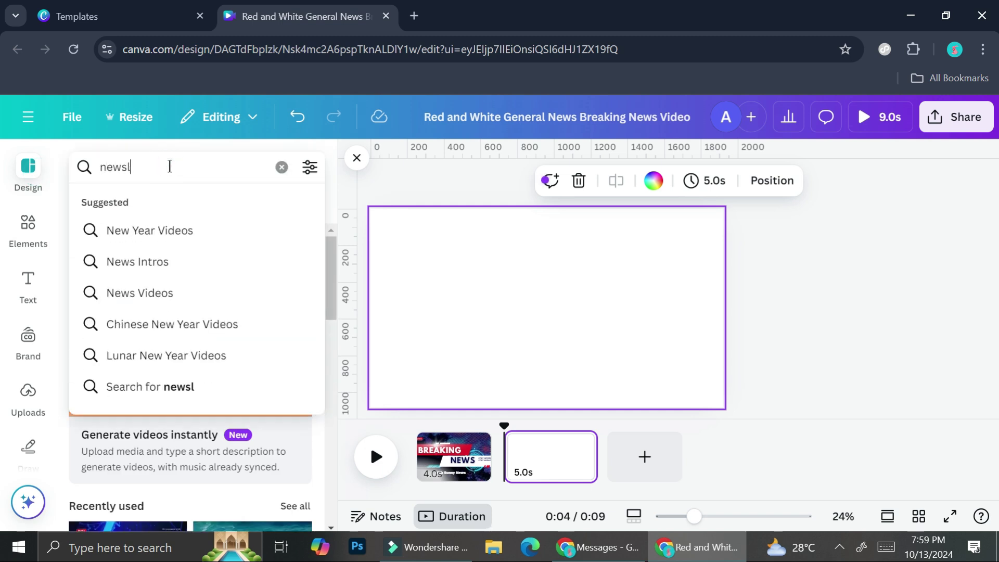
{"action": "type", "text": "etter"}
{"action": "key", "text": "Return"}
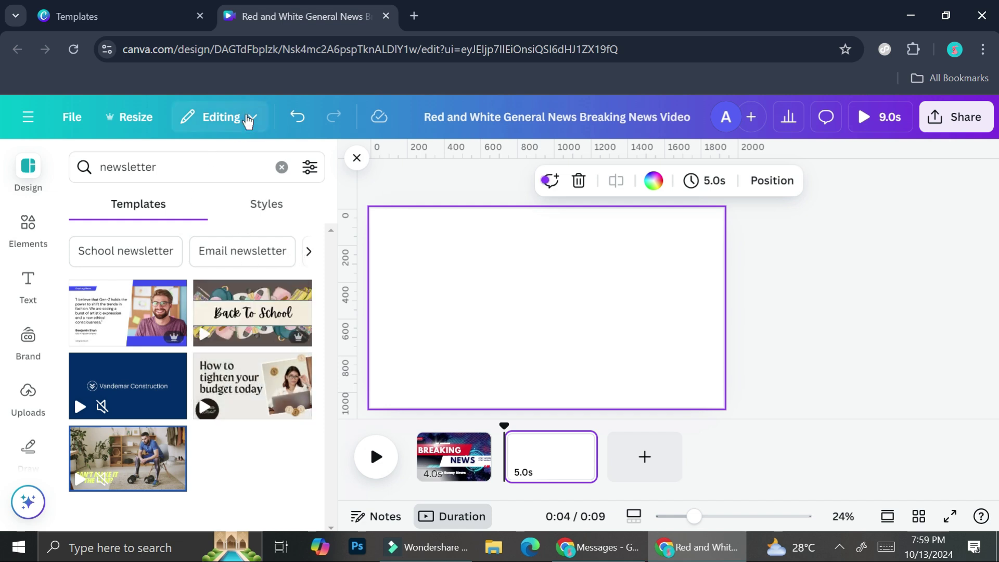
- Switch to the Canva Templates browser tab, leave the template preview and search the site for "Newsletter"
{"action": "left_click", "coordinate": [158, 19]}
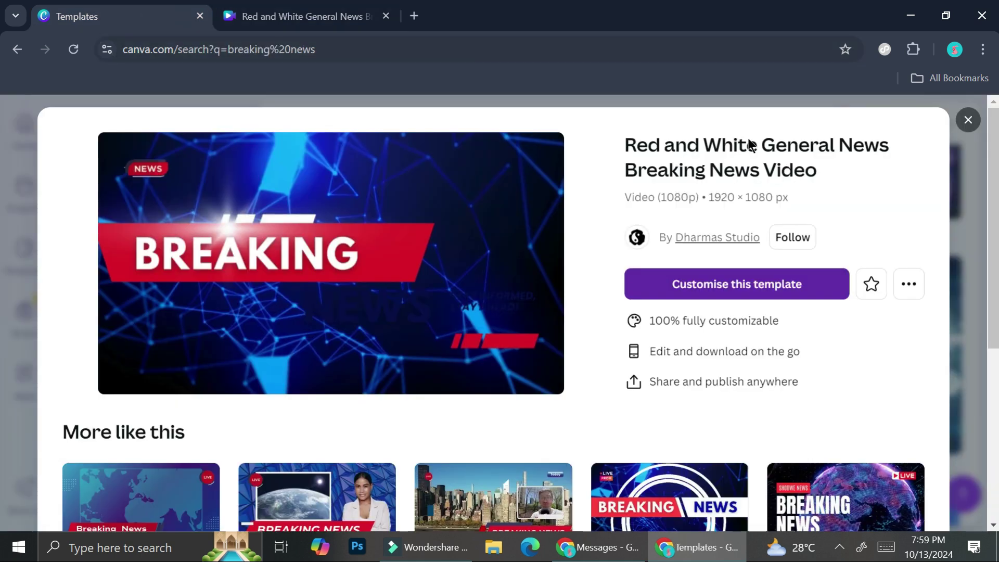
{"action": "key", "text": "Escape"}
{"action": "scroll", "coordinate": [528, 272], "scroll_direction": "up", "scroll_amount": 3}
{"action": "left_click_drag", "start_coordinate": [588, 123], "coordinate": [419, 144]}
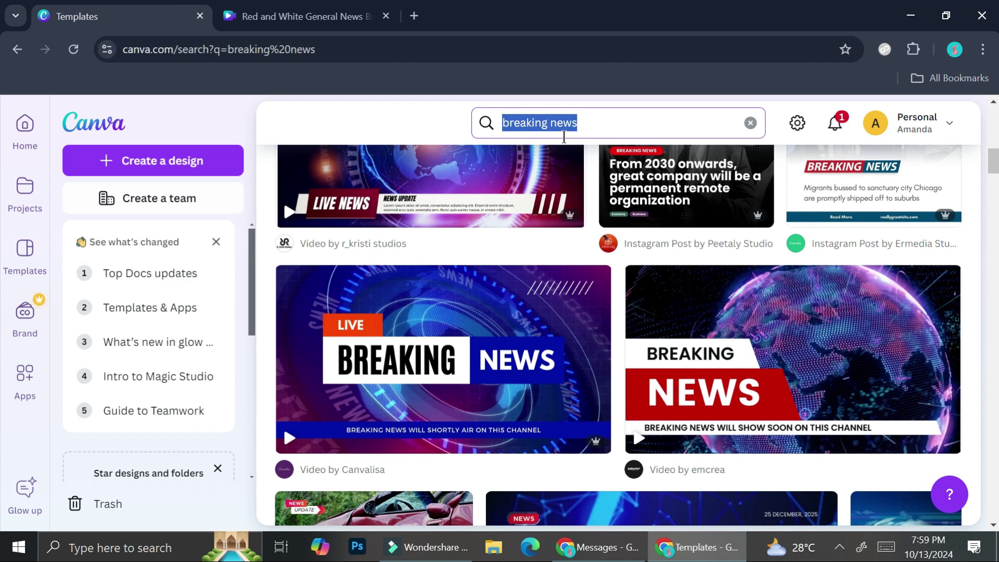
{"action": "type", "text": "Newsletter"}
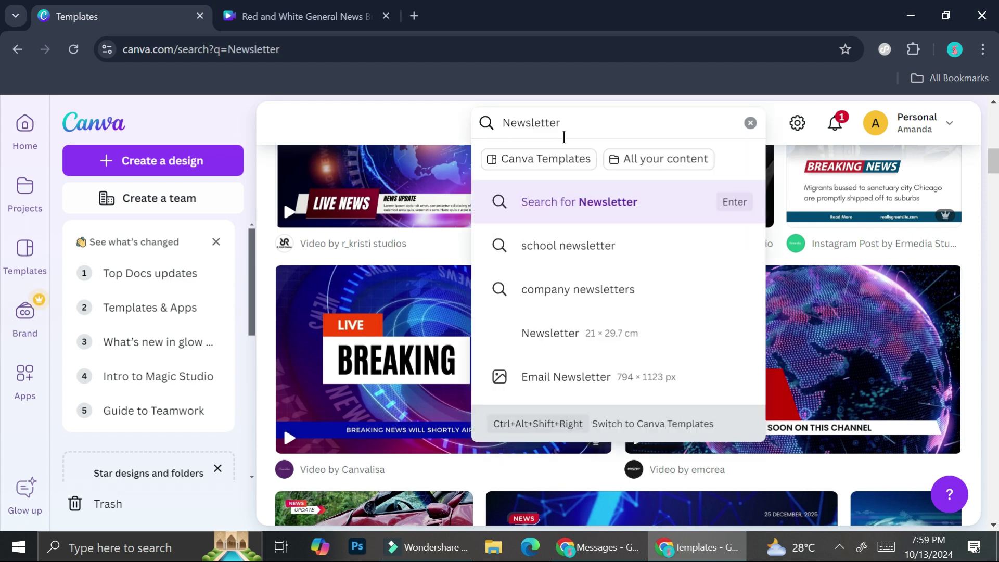
{"action": "key", "text": "Return"}
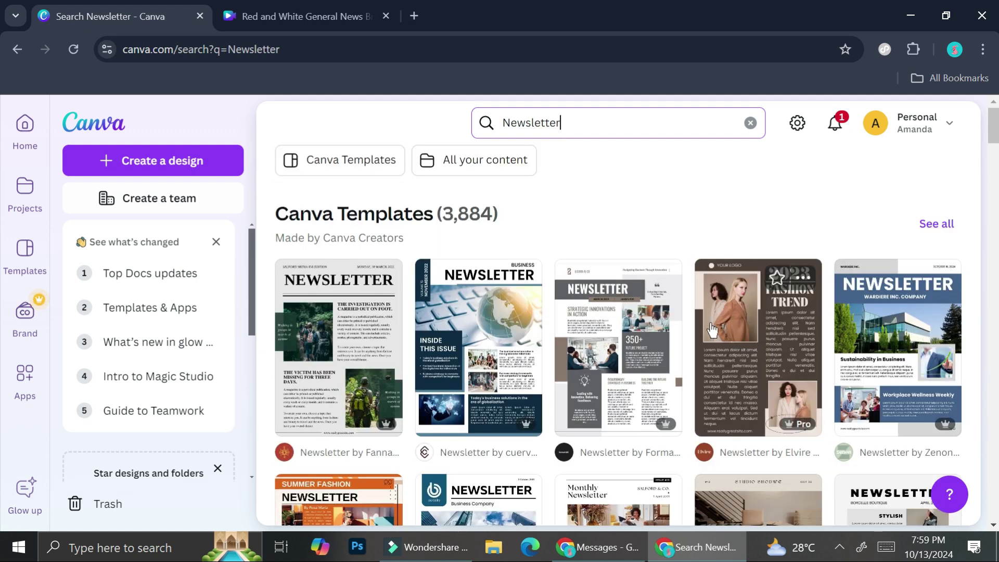
- Browse the newsletter templates and open the Black and White Modern Business Plan Newsletter by Thmis for customising
{"action": "scroll", "coordinate": [712, 329], "scroll_direction": "down", "scroll_amount": 5}
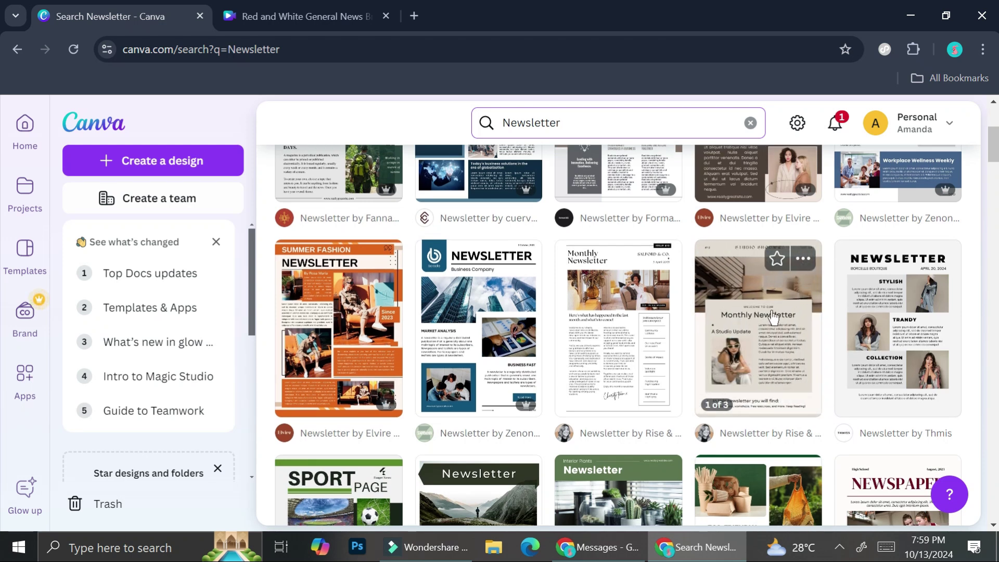
{"action": "scroll", "coordinate": [899, 318], "scroll_direction": "down", "scroll_amount": 2}
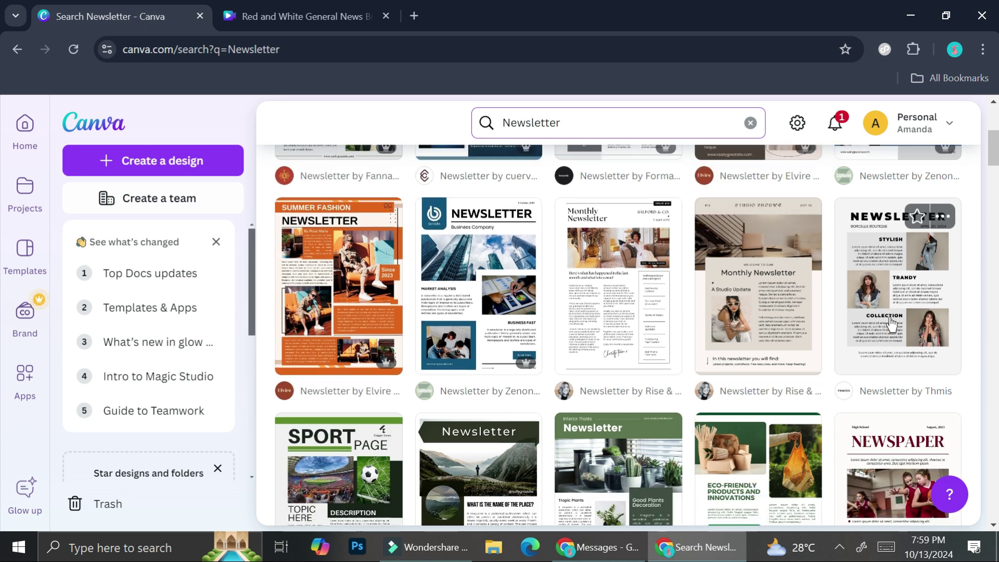
{"action": "scroll", "coordinate": [891, 316], "scroll_direction": "down", "scroll_amount": 6}
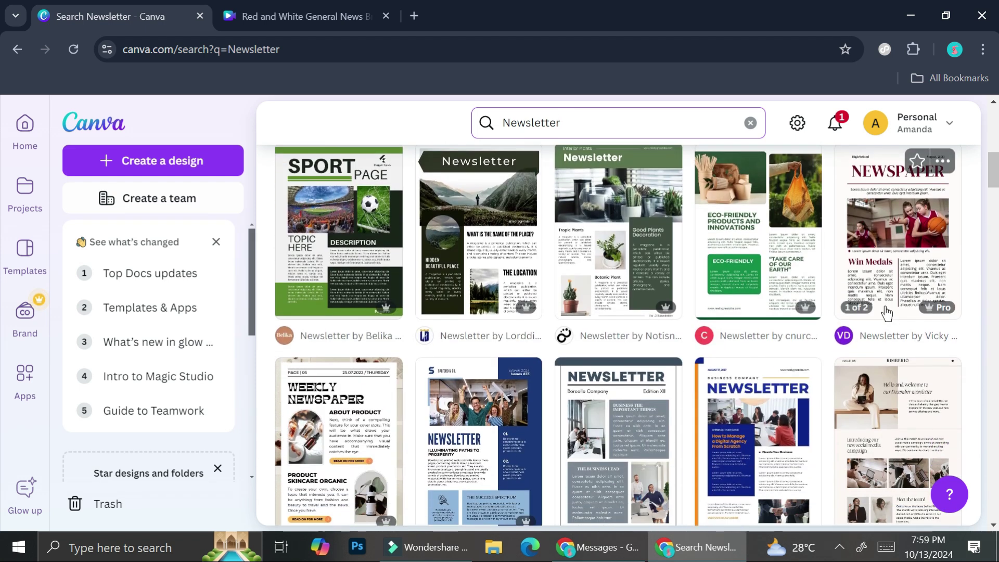
{"action": "scroll", "coordinate": [891, 316], "scroll_direction": "up", "scroll_amount": 4}
{"action": "scroll", "coordinate": [708, 295], "scroll_direction": "up", "scroll_amount": 3}
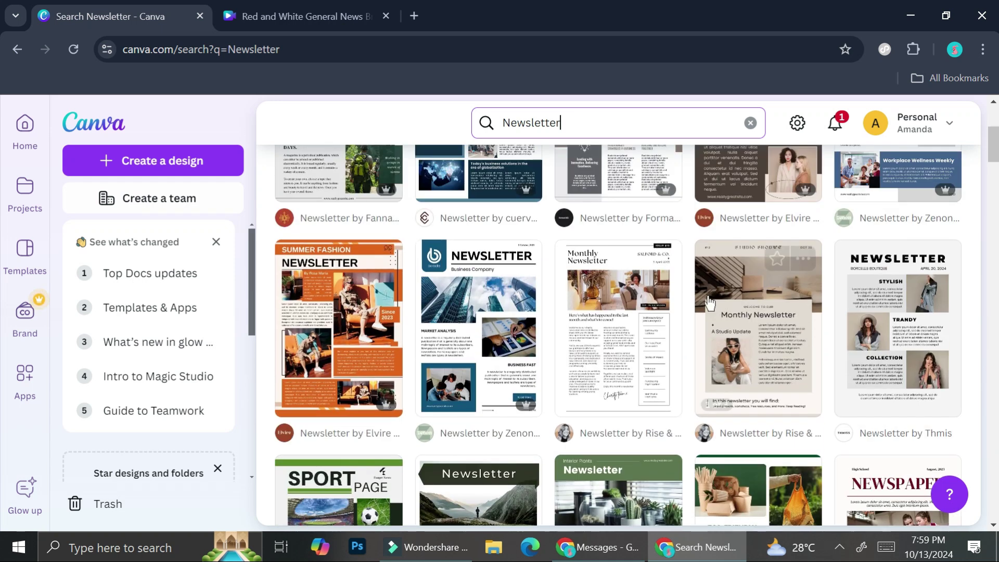
{"action": "left_click", "coordinate": [907, 341]}
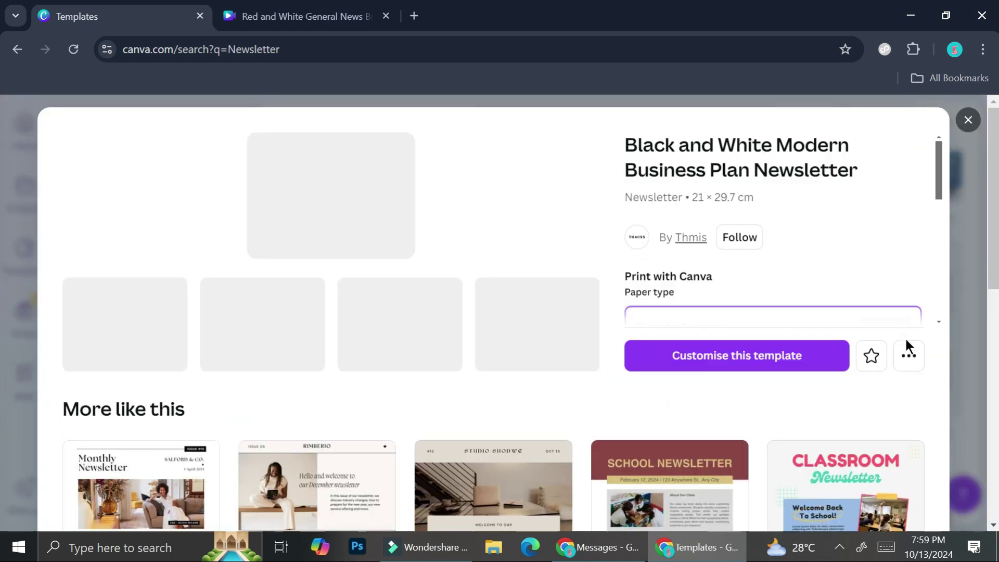
{"action": "scroll", "coordinate": [488, 347], "scroll_direction": "down", "scroll_amount": 3}
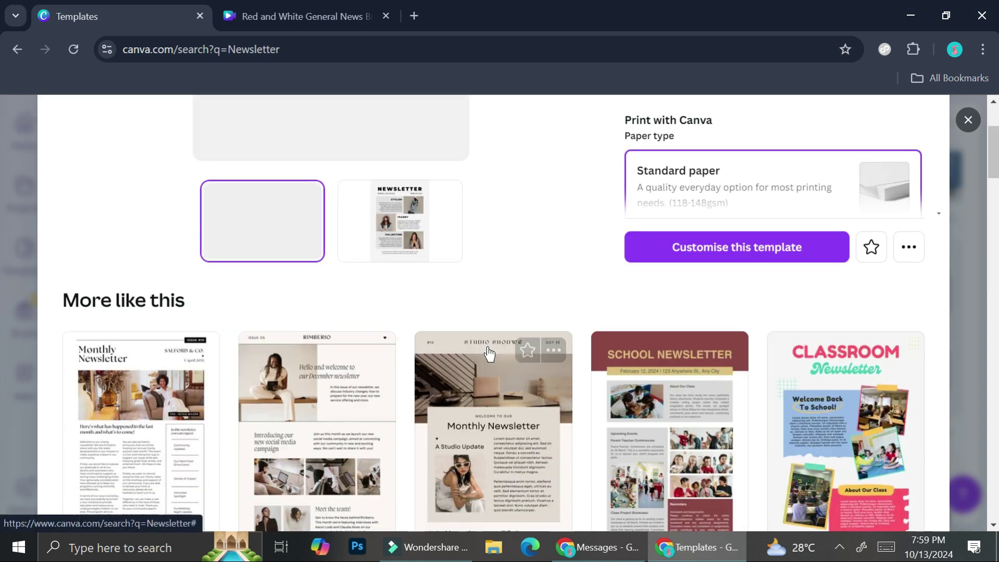
{"action": "scroll", "coordinate": [489, 276], "scroll_direction": "up", "scroll_amount": 3}
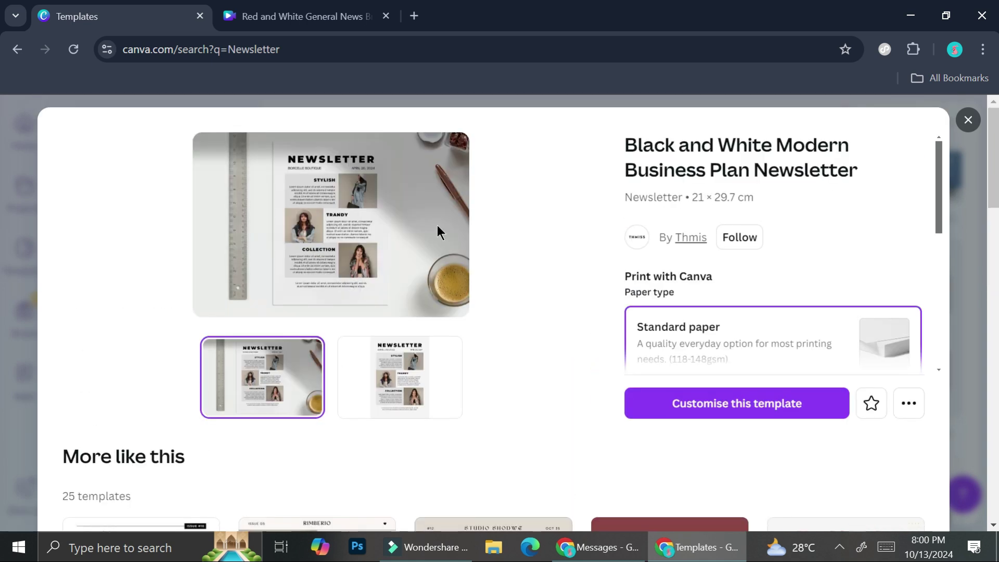
{"action": "scroll", "coordinate": [749, 335], "scroll_direction": "down", "scroll_amount": 2}
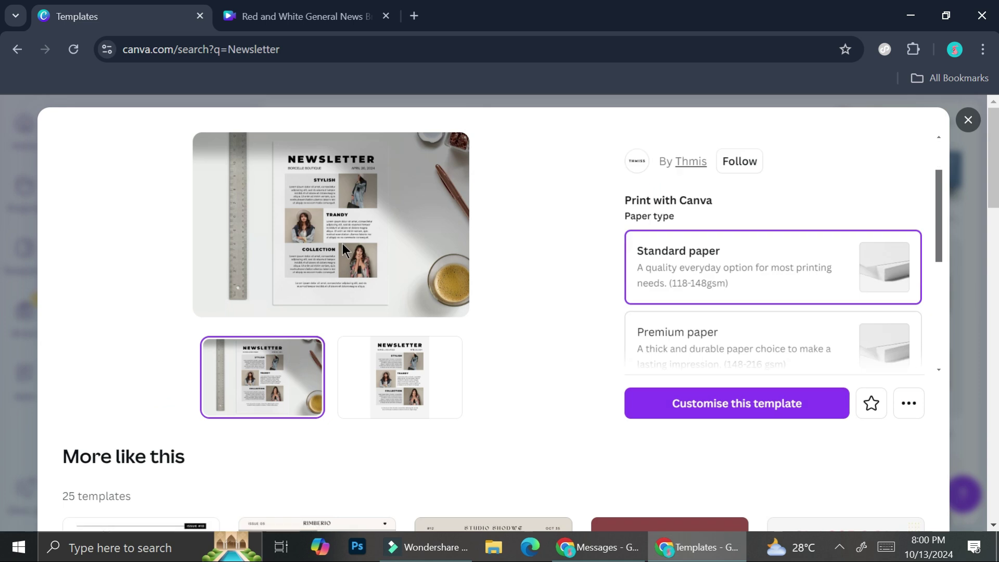
{"action": "left_click", "coordinate": [682, 408]}
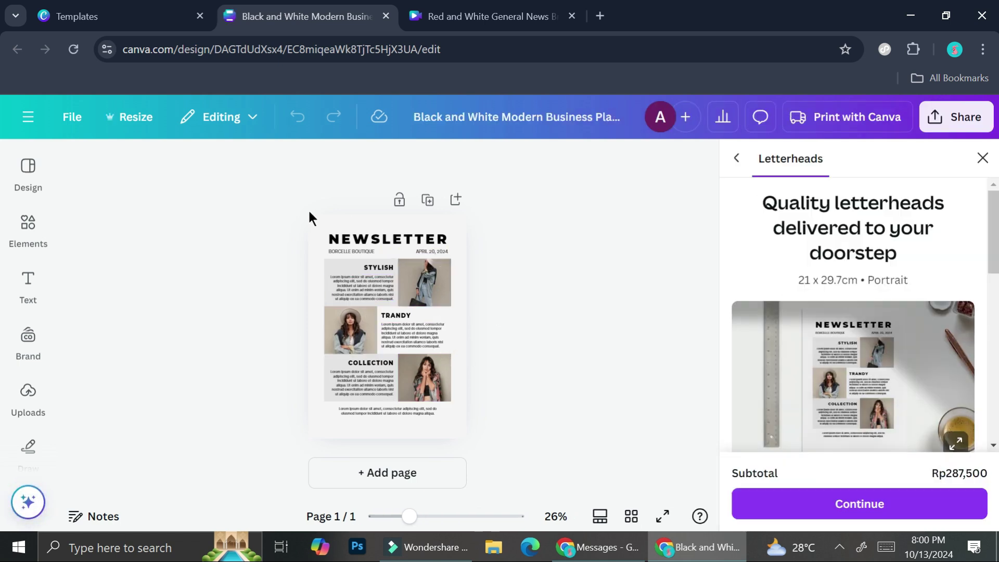
- Copy all elements of the newsletter onto the blank second page of the breaking news video and centre them there
{"action": "left_click_drag", "start_coordinate": [302, 209], "coordinate": [476, 420]}
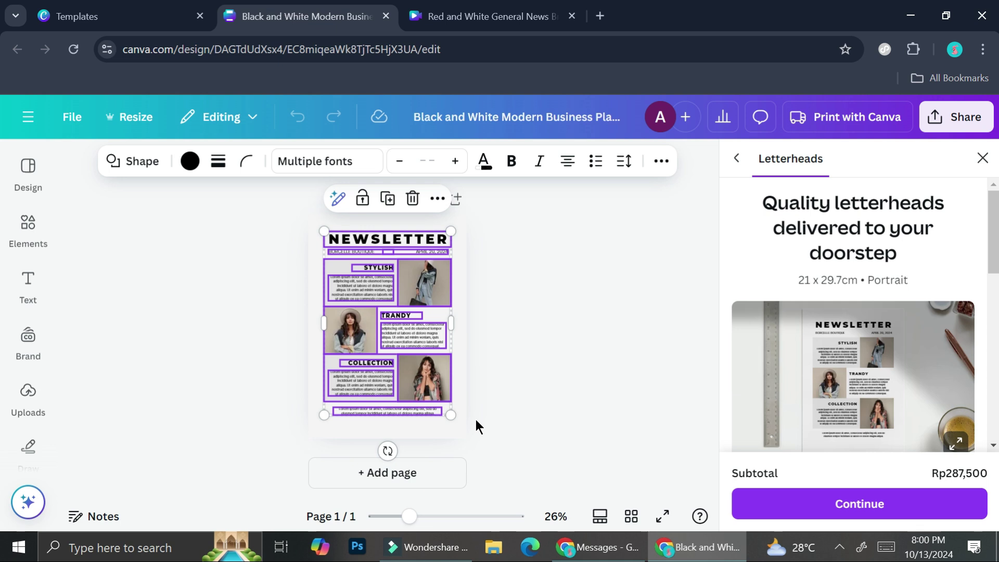
{"action": "left_click", "coordinate": [481, 16]}
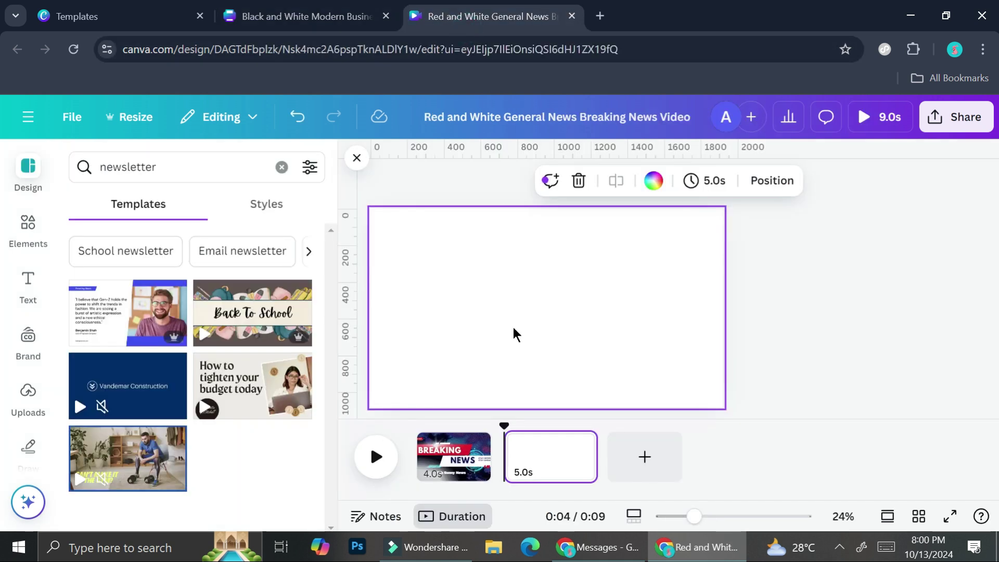
{"action": "key", "text": "ctrl+v"}
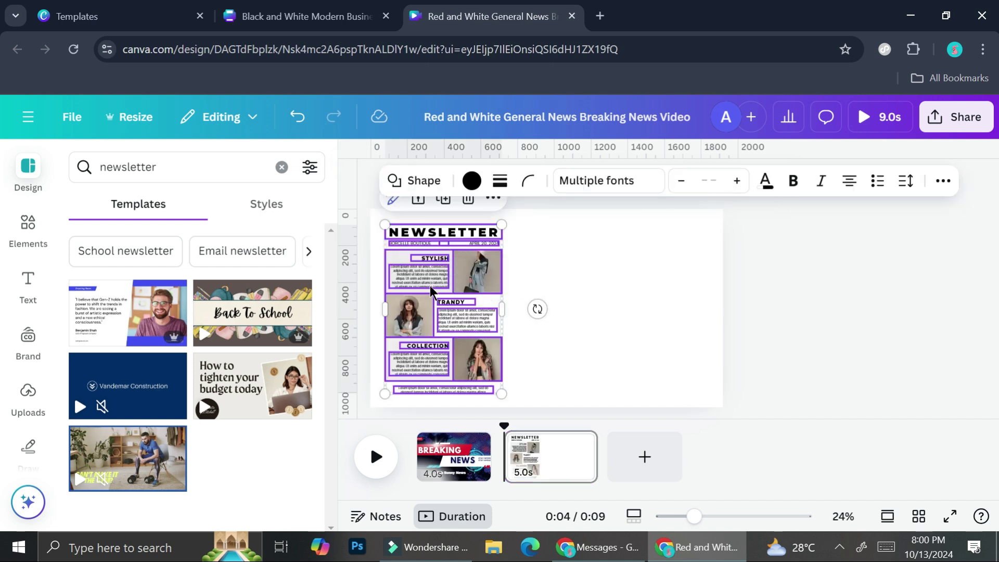
{"action": "left_click_drag", "start_coordinate": [451, 309], "coordinate": [551, 308]}
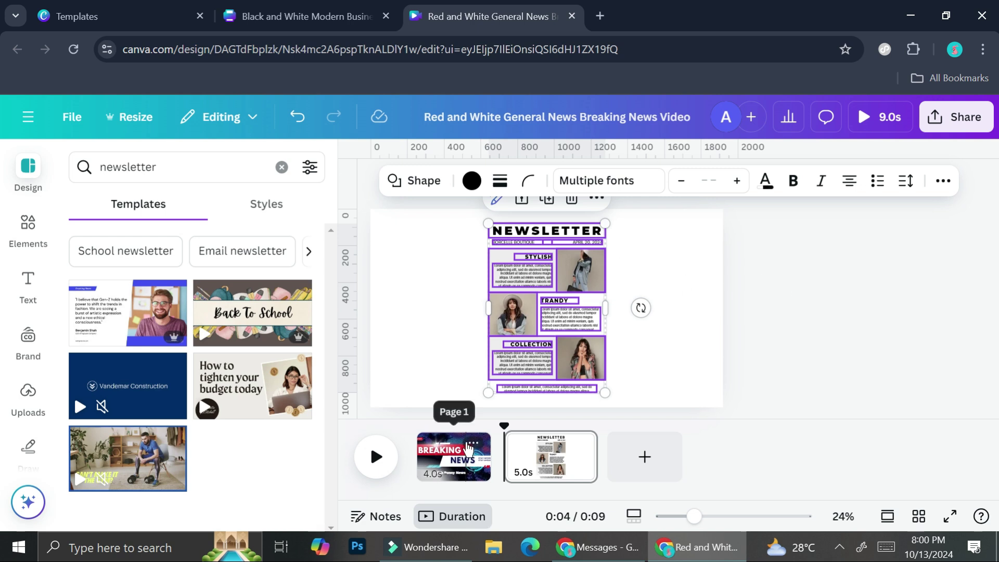
{"action": "left_click", "coordinate": [752, 295]}
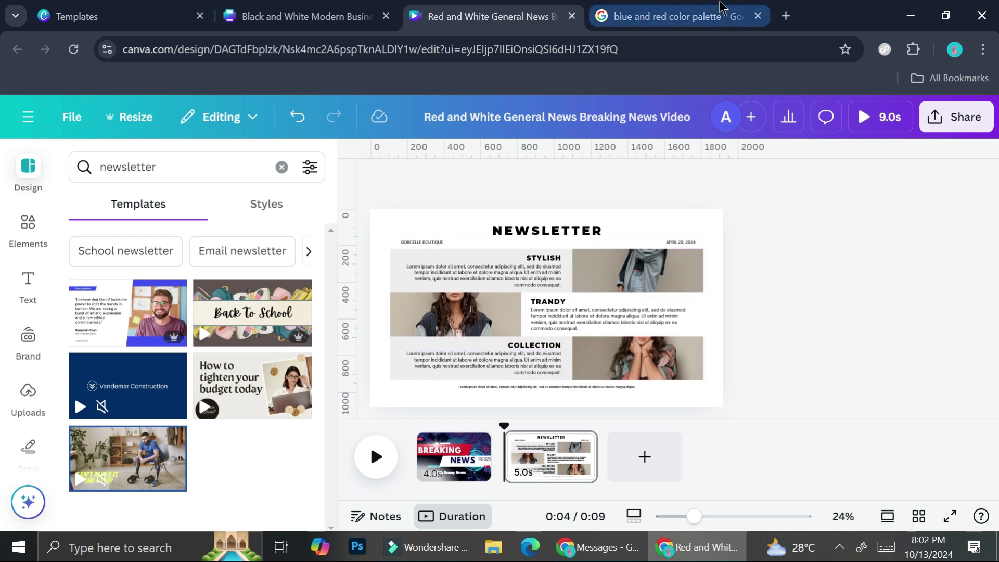
- Copy the Beige Blue Red Color Palette image from the Google results tab and paste it onto the newsletter page of the Canva video
{"action": "mouse_move", "coordinate": [700, 10]}
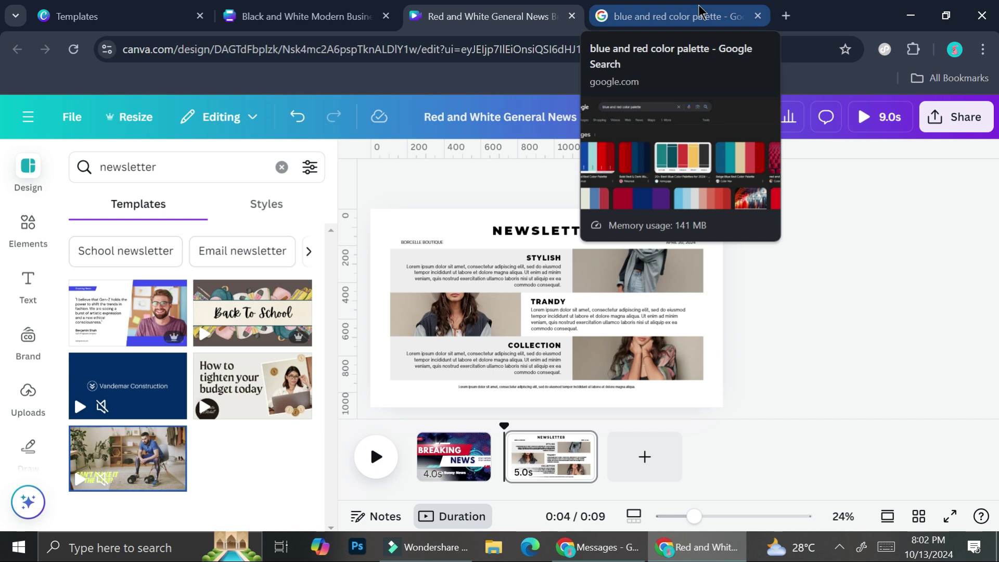
{"action": "left_click", "coordinate": [700, 10]}
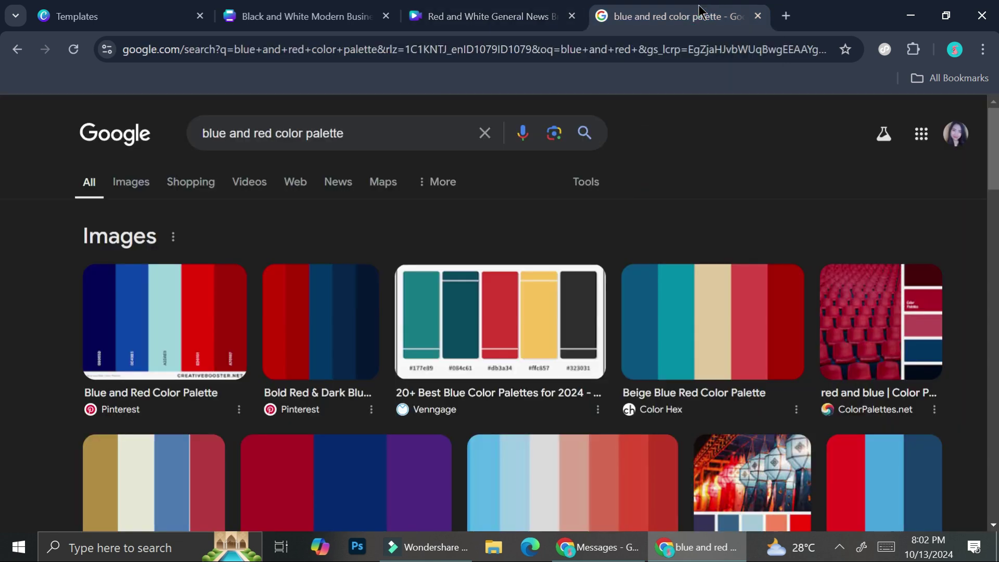
{"action": "left_click", "coordinate": [513, 8]}
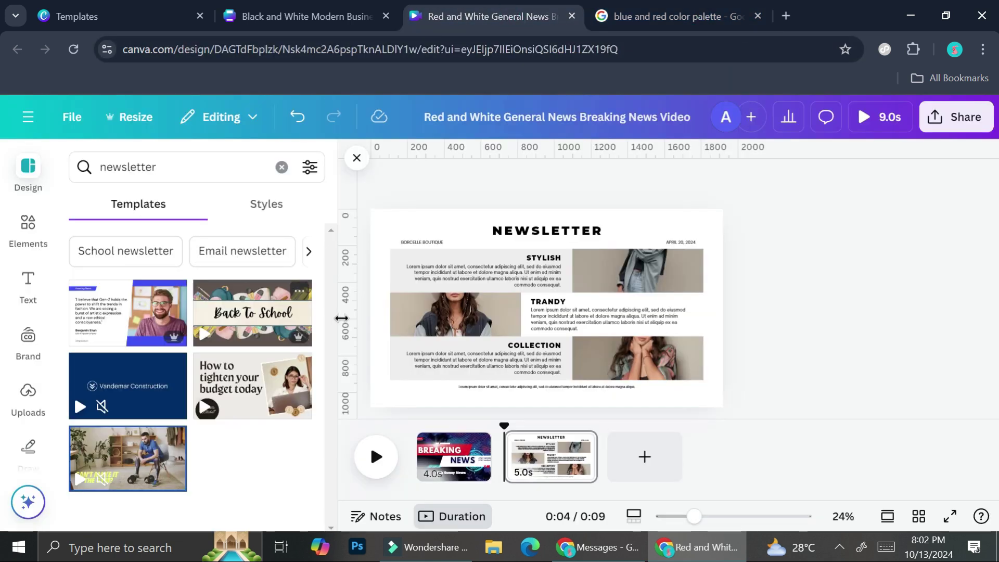
{"action": "left_click", "coordinate": [444, 456]}
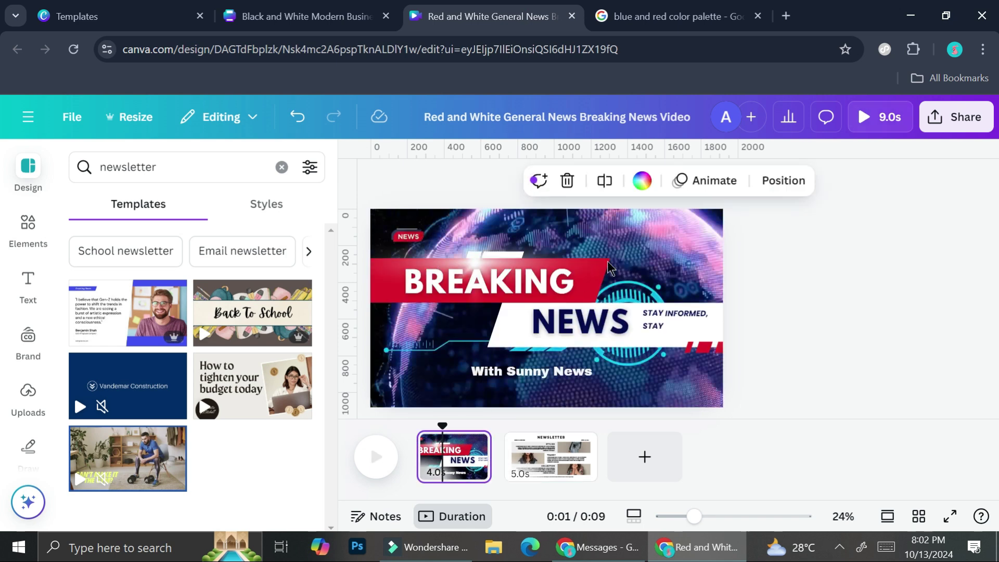
{"action": "left_click", "coordinate": [672, 16]}
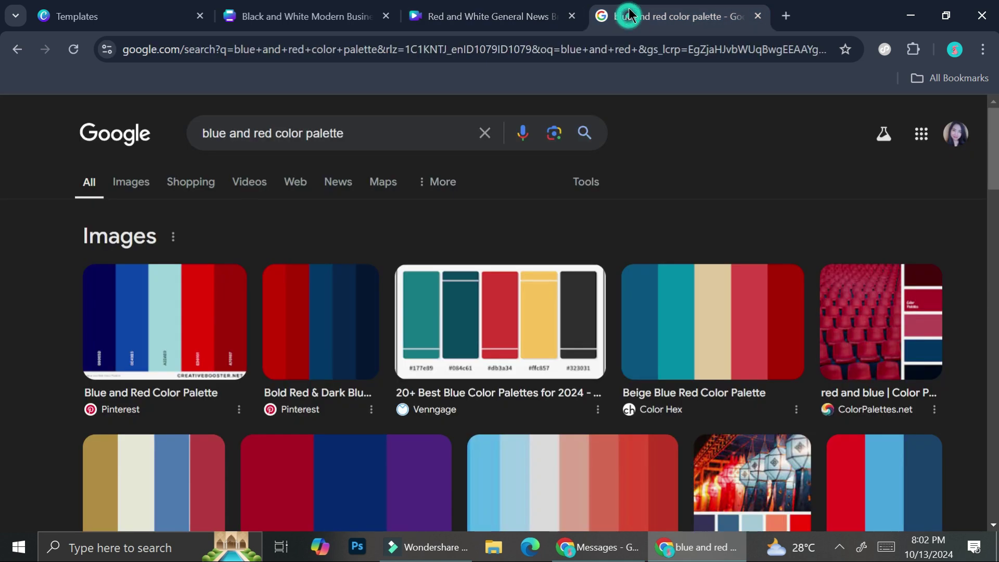
{"action": "right_click", "coordinate": [727, 314]}
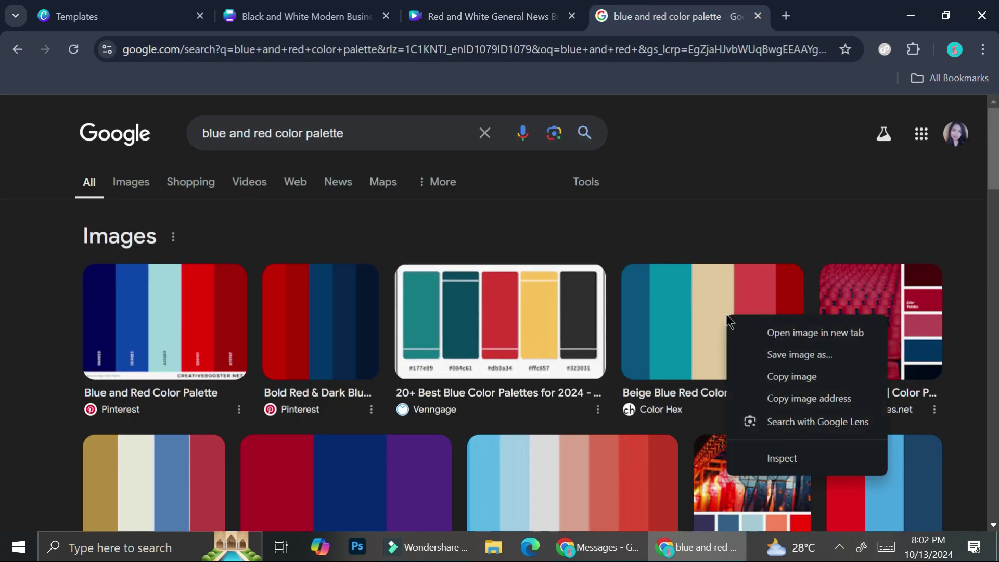
{"action": "left_click", "coordinate": [772, 378]}
{"action": "left_click", "coordinate": [487, 17]}
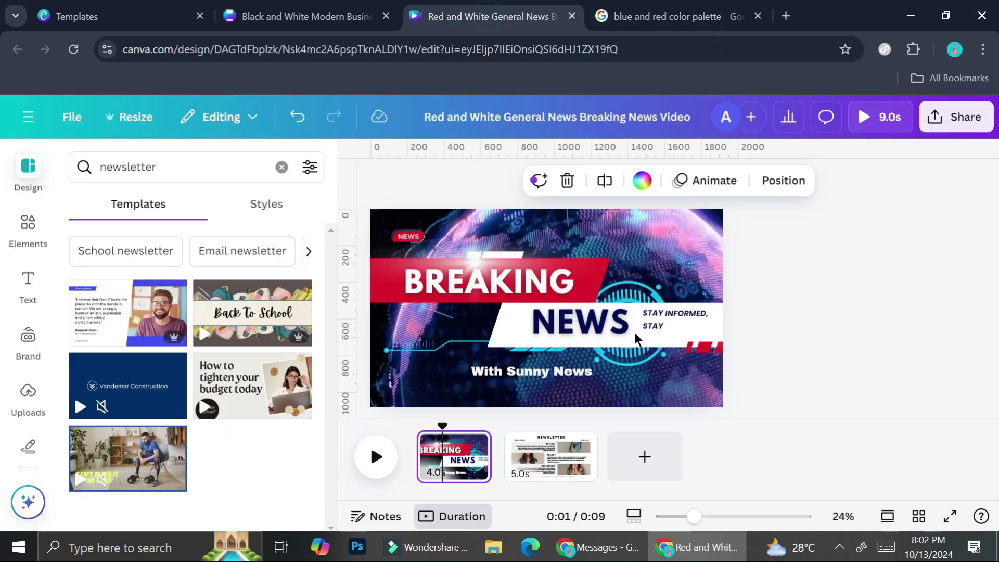
{"action": "left_click", "coordinate": [562, 467]}
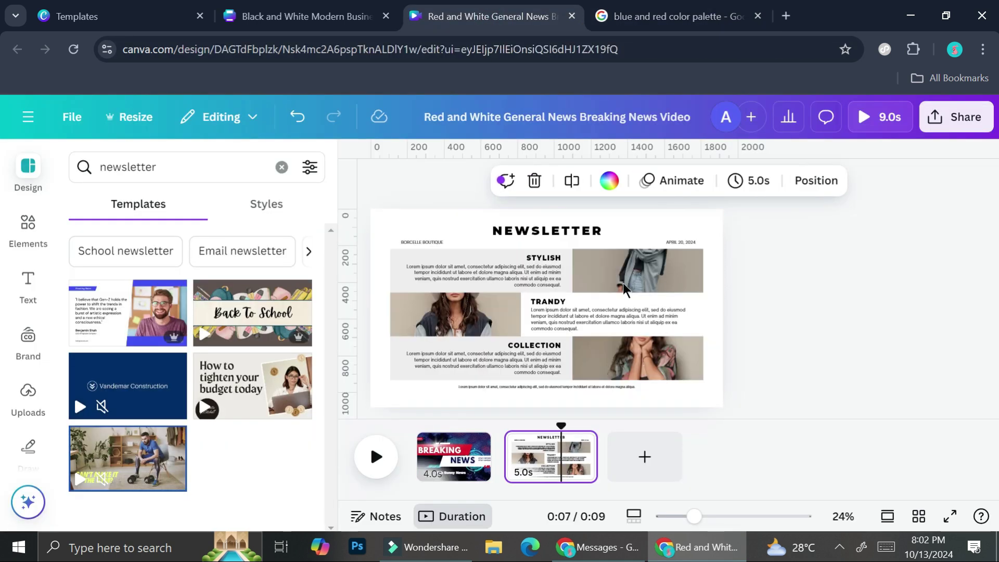
{"action": "key", "text": "ctrl+v"}
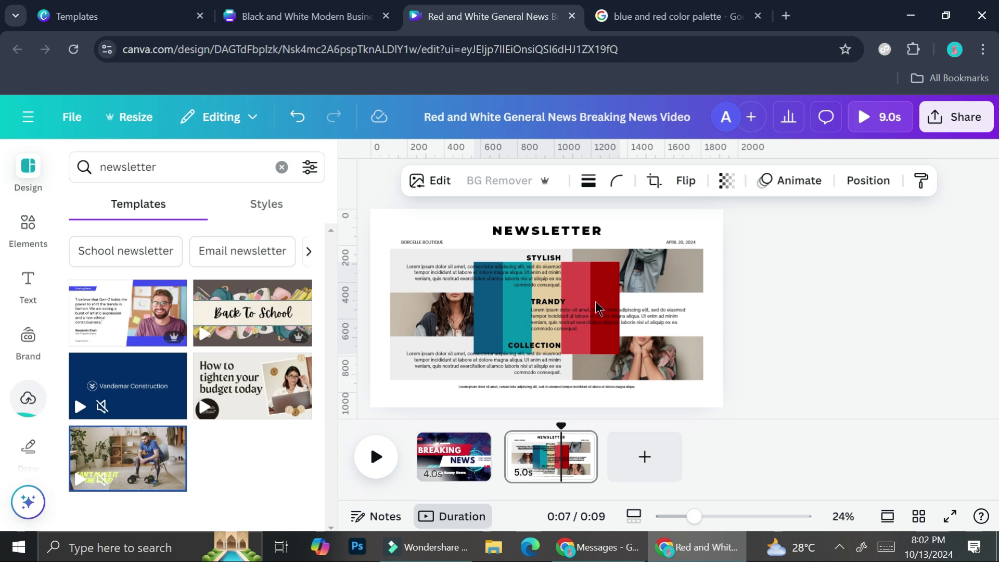
- Apply the palette image's colours to the newsletter page repeatedly until the background is the lighter red with beige headings
{"action": "right_click", "coordinate": [596, 294]}
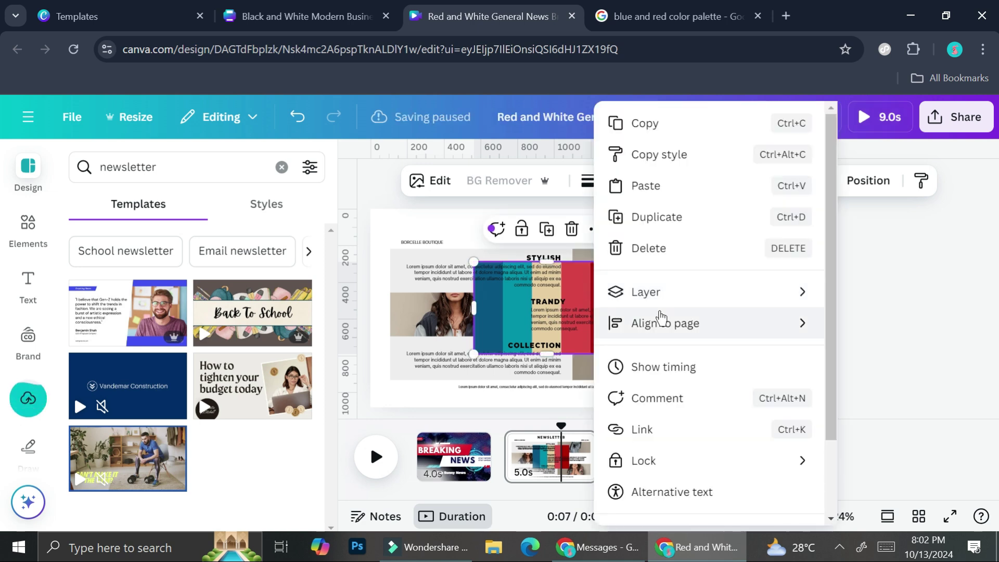
{"action": "scroll", "coordinate": [664, 375], "scroll_direction": "down", "scroll_amount": 2}
{"action": "left_click", "coordinate": [658, 474]}
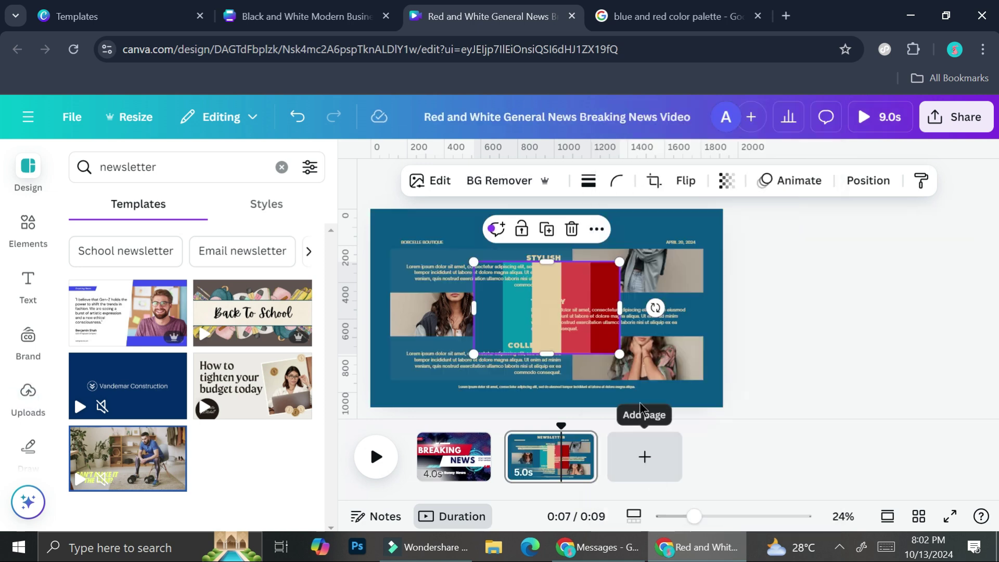
{"action": "right_click", "coordinate": [591, 287]}
{"action": "scroll", "coordinate": [668, 460], "scroll_direction": "down", "scroll_amount": 3}
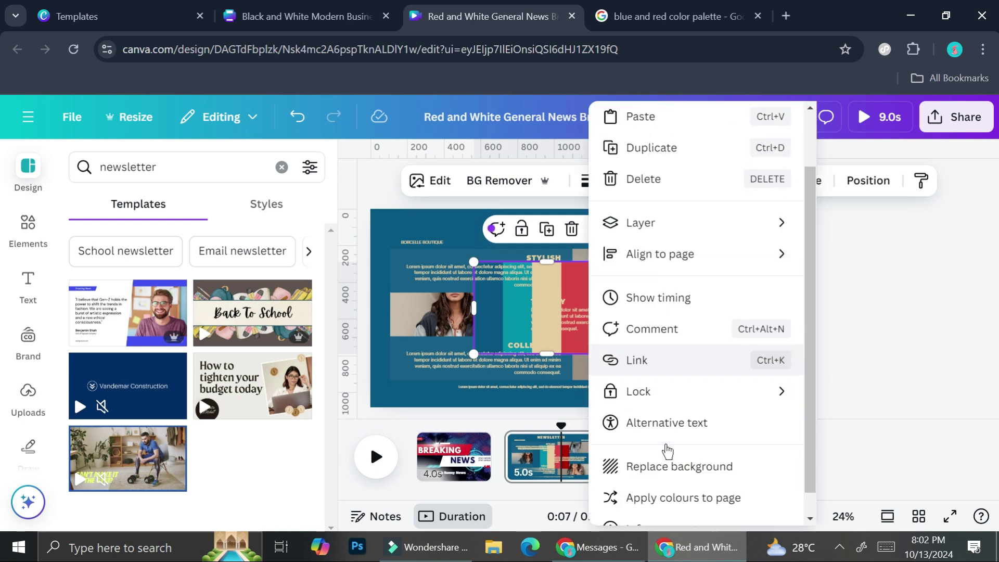
{"action": "left_click", "coordinate": [662, 474]}
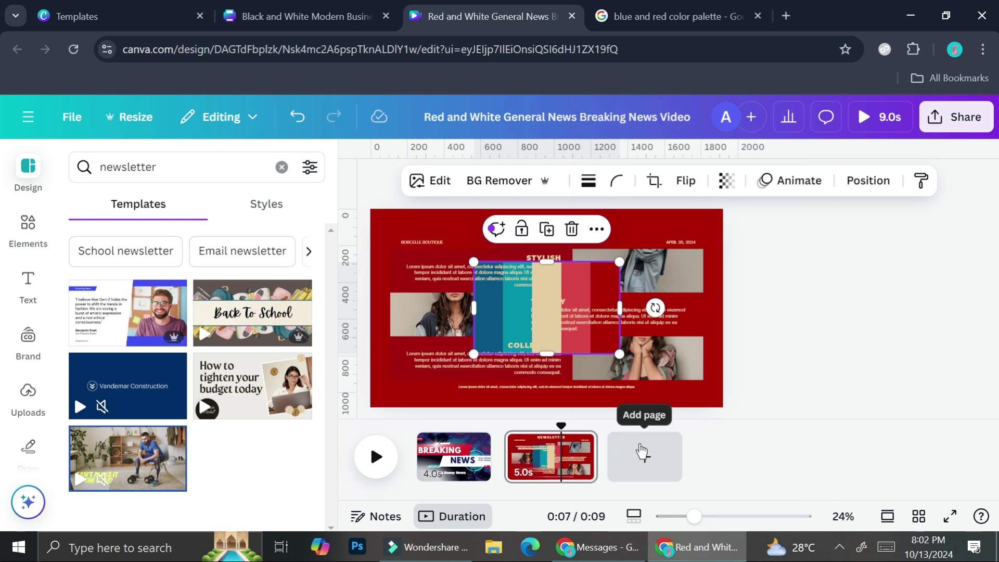
{"action": "mouse_move", "coordinate": [583, 296]}
{"action": "left_mouse_down"}
{"action": "mouse_move", "coordinate": [669, 293]}
{"action": "mouse_move", "coordinate": [590, 301]}
{"action": "left_mouse_up"}
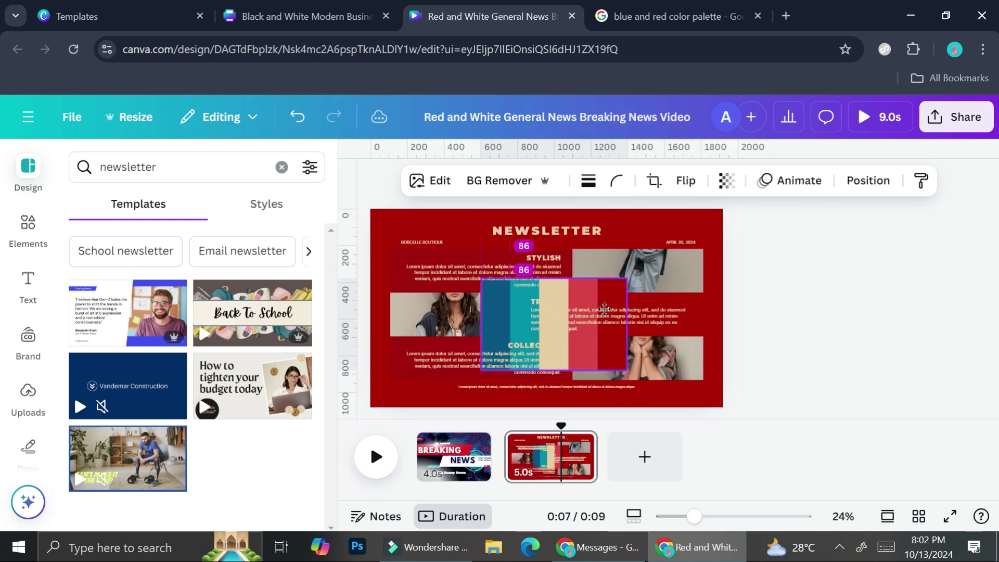
{"action": "right_click", "coordinate": [588, 302]}
{"action": "scroll", "coordinate": [676, 452], "scroll_direction": "down", "scroll_amount": 3}
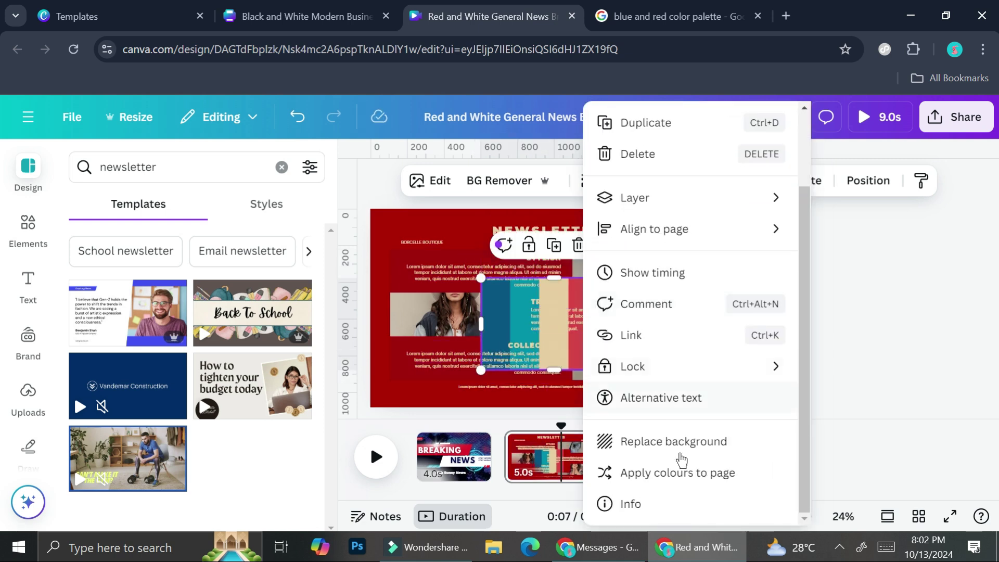
{"action": "left_click", "coordinate": [674, 473]}
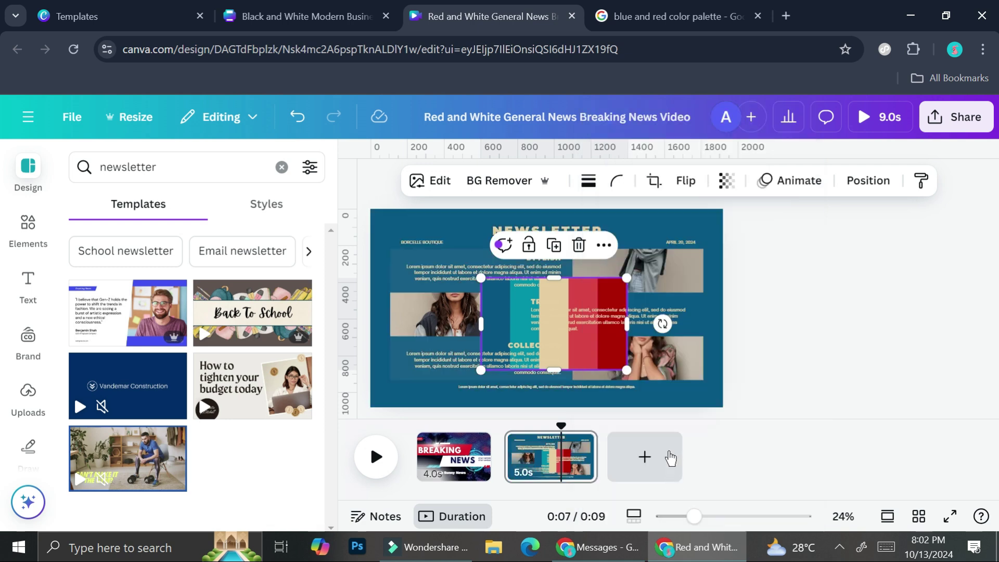
{"action": "right_click", "coordinate": [572, 294]}
{"action": "scroll", "coordinate": [645, 458], "scroll_direction": "down", "scroll_amount": 2}
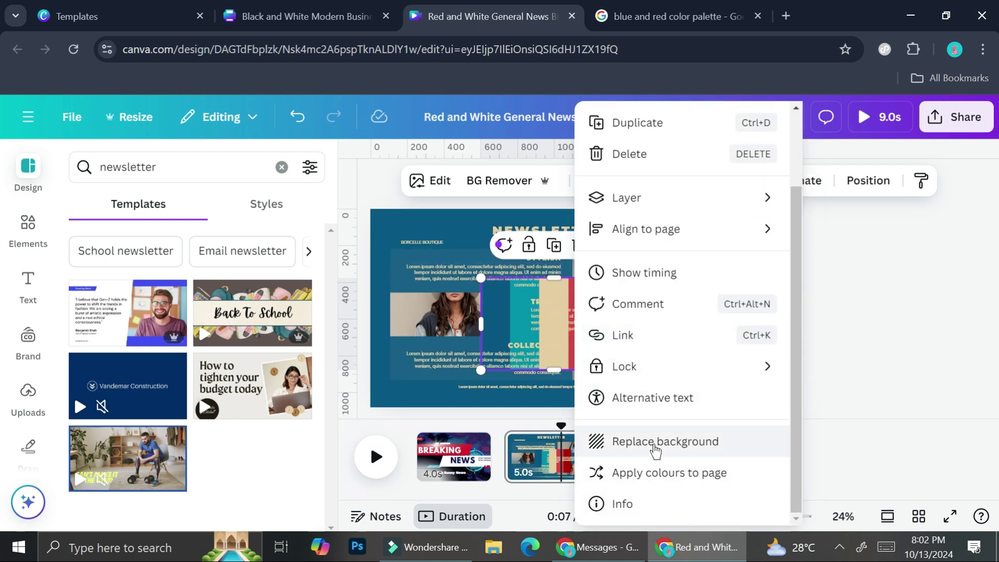
{"action": "left_click", "coordinate": [654, 472]}
- Delete the palette image from the newsletter page
{"action": "right_click", "coordinate": [585, 285]}
{"action": "left_click", "coordinate": [595, 300]}
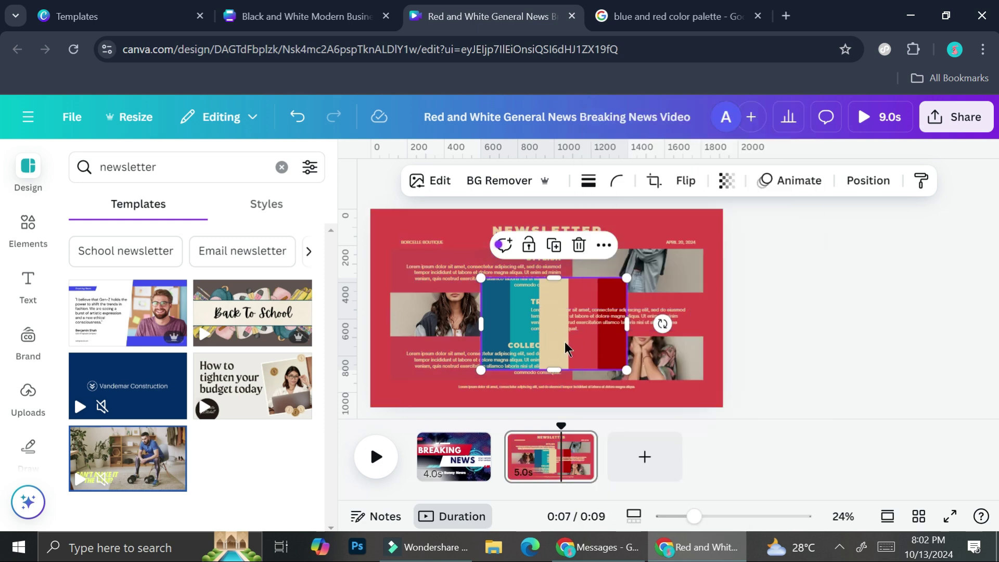
{"action": "key", "text": "Delete"}
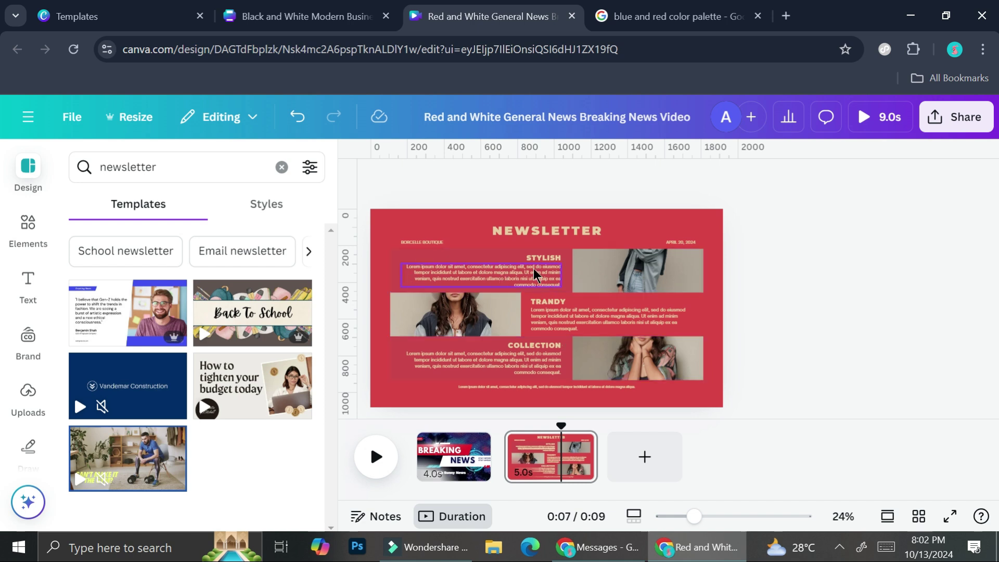
- Animate the whole newsletter page with the Pan effect and play back the video to check it
{"action": "left_click", "coordinate": [541, 460]}
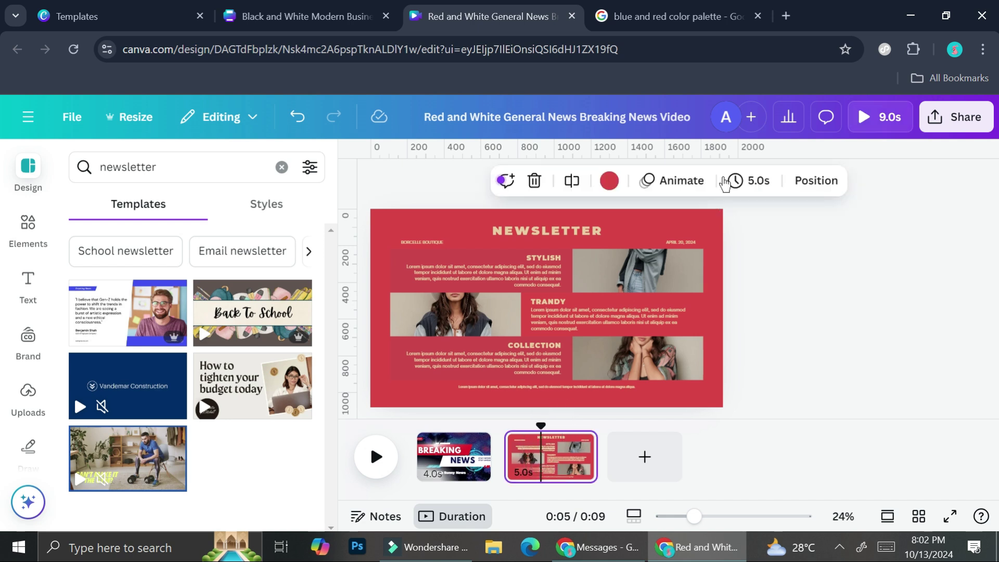
{"action": "left_click", "coordinate": [680, 183]}
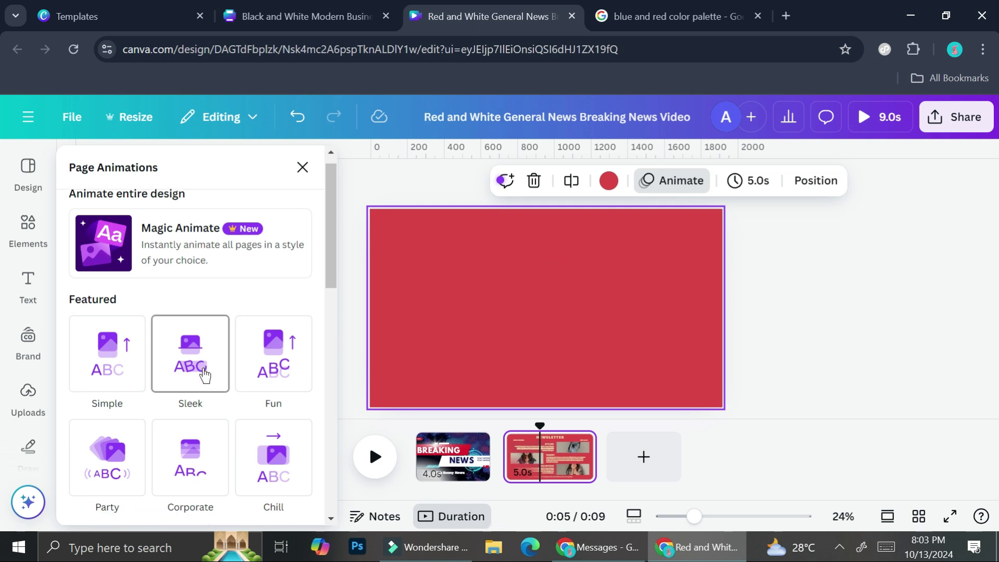
{"action": "scroll", "coordinate": [193, 354], "scroll_direction": "down", "scroll_amount": 3}
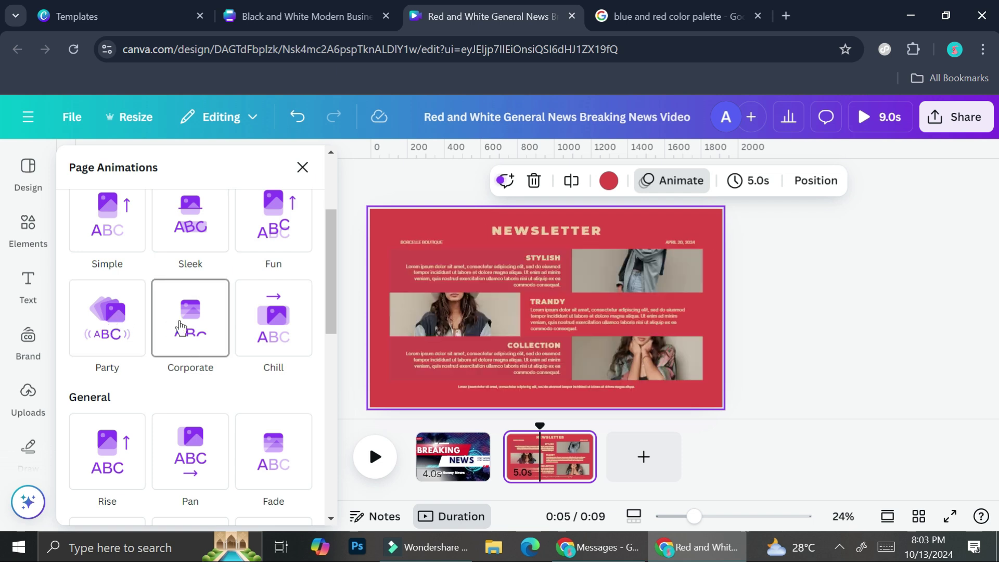
{"action": "left_click", "coordinate": [277, 330]}
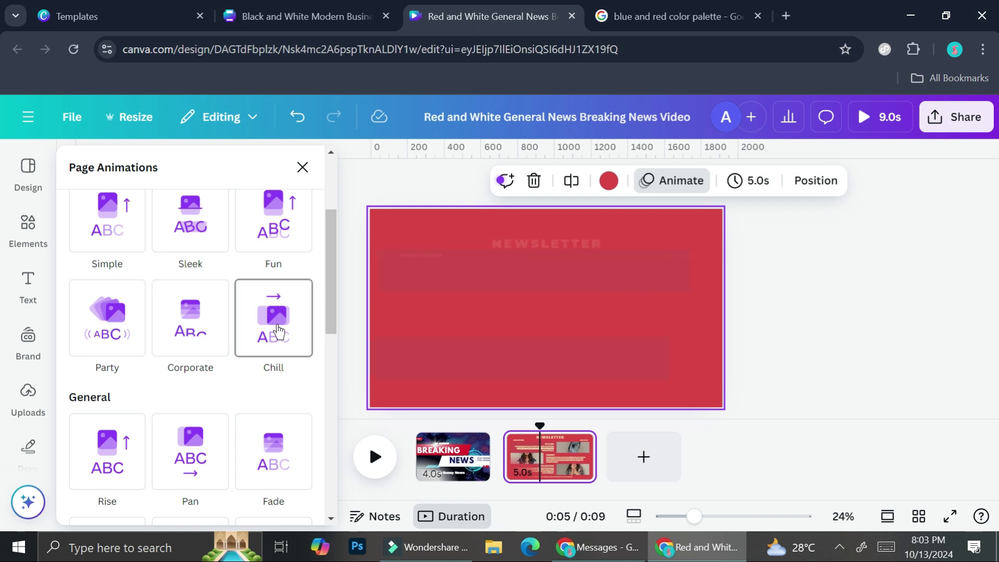
{"action": "left_click", "coordinate": [281, 433]}
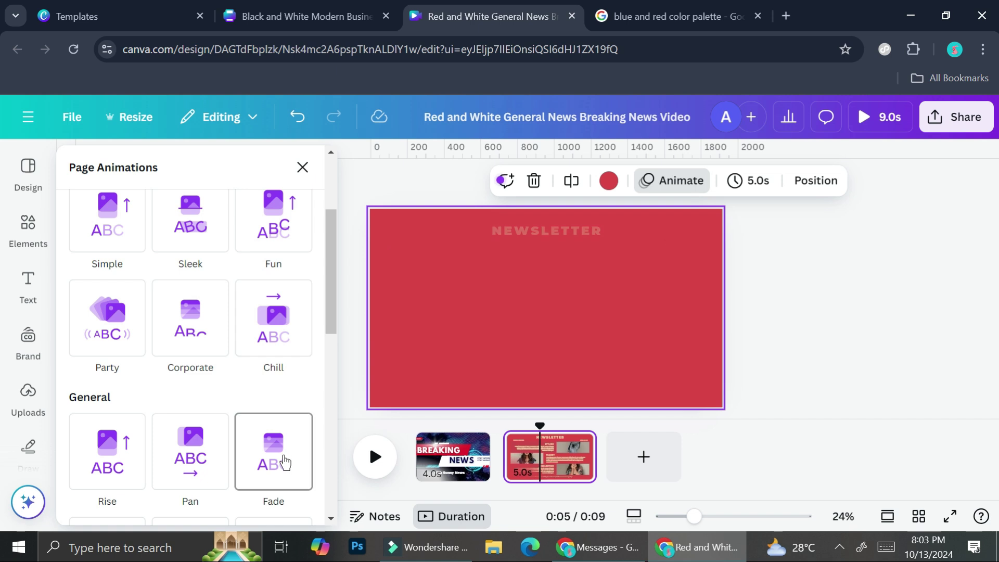
{"action": "left_click", "coordinate": [180, 476]}
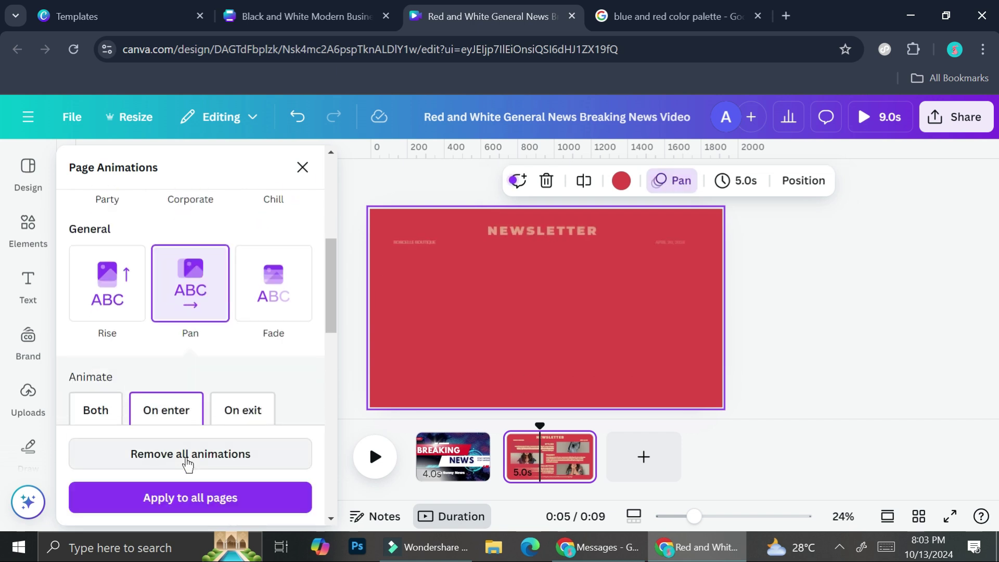
{"action": "scroll", "coordinate": [218, 346], "scroll_direction": "down", "scroll_amount": 5}
{"action": "scroll", "coordinate": [217, 341], "scroll_direction": "down", "scroll_amount": 2}
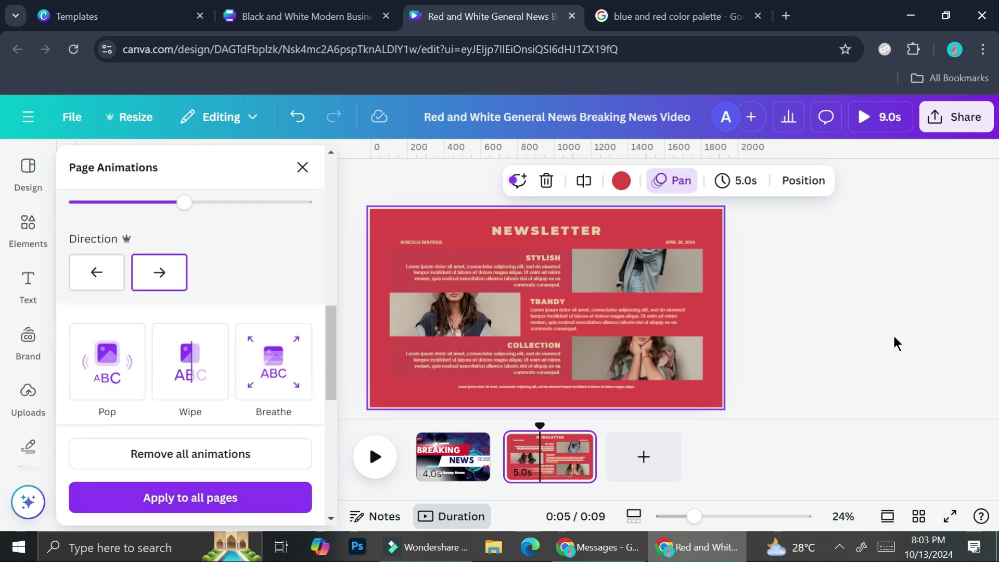
{"action": "left_click", "coordinate": [842, 341]}
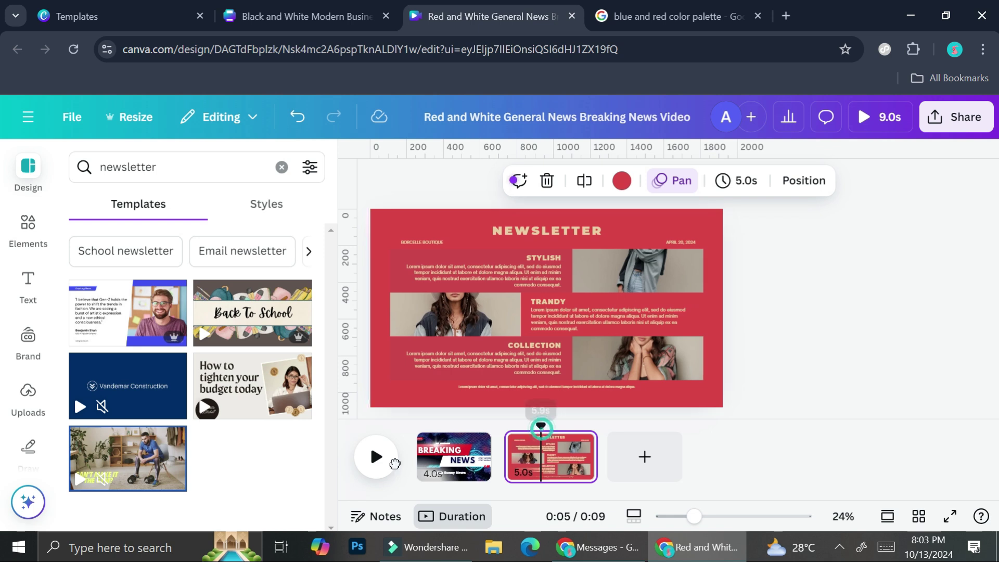
{"action": "left_click", "coordinate": [377, 458]}
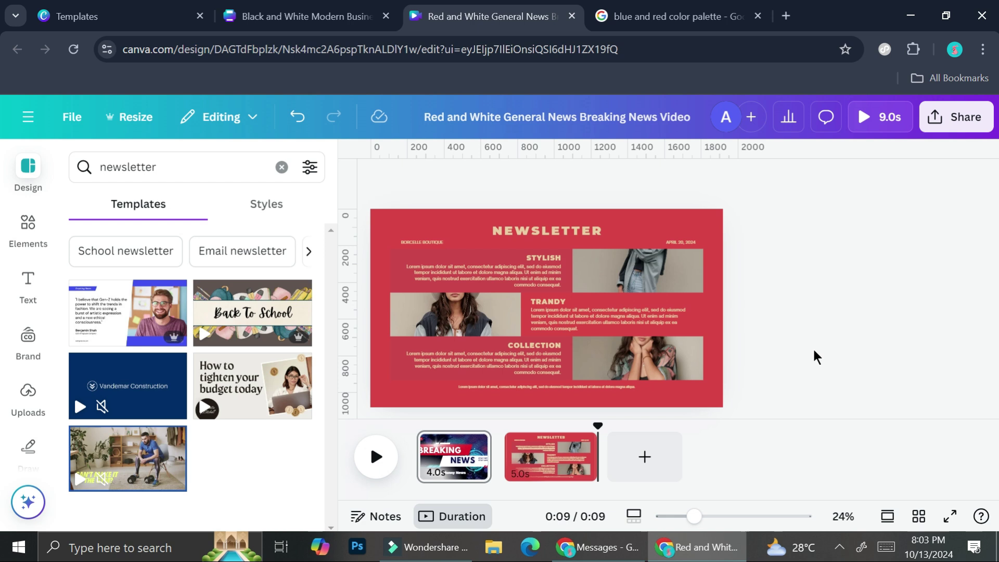
- Set the newsletter page's timing to 4.5 seconds without applying it to all pages
{"action": "left_click", "coordinate": [475, 517]}
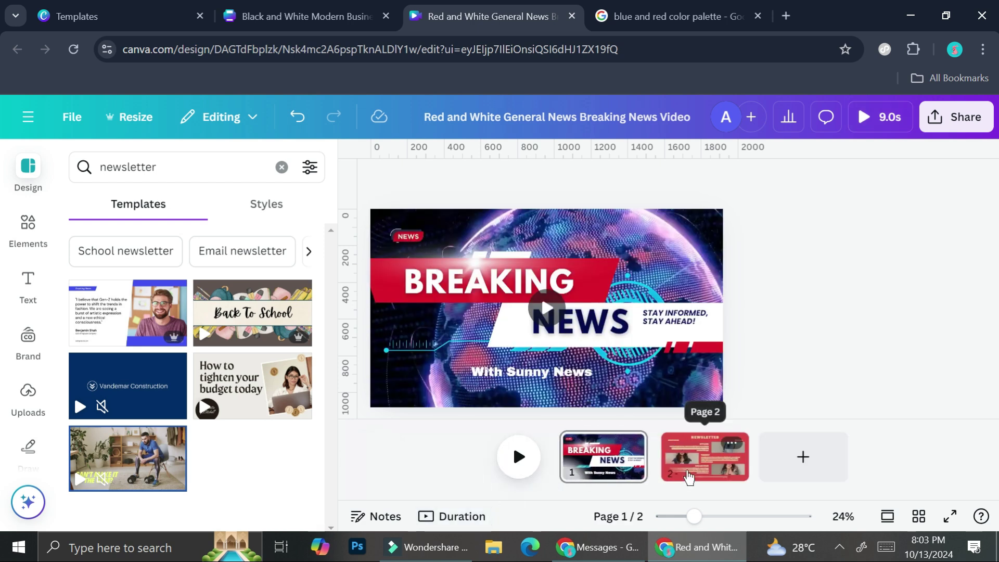
{"action": "left_click", "coordinate": [692, 469]}
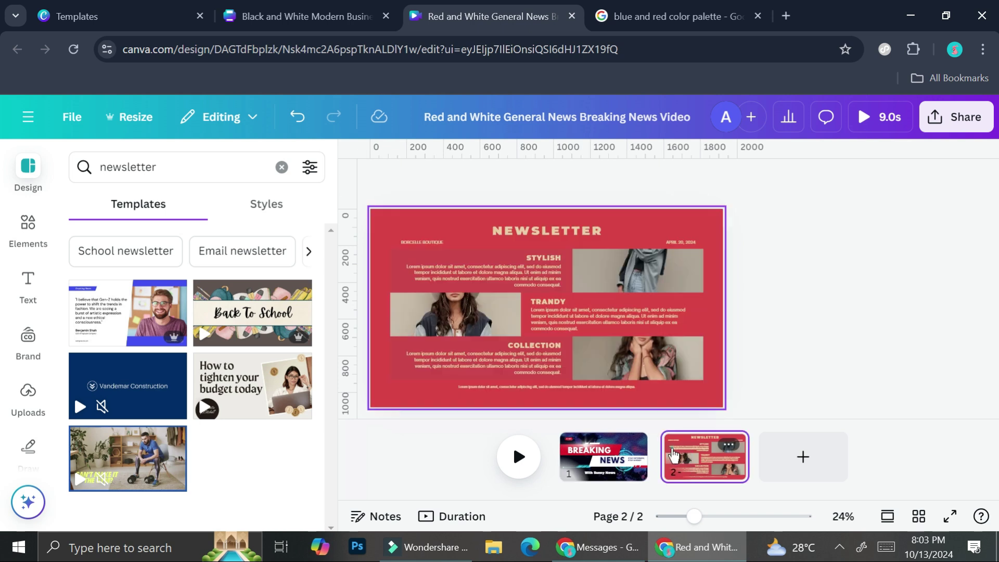
{"action": "left_click", "coordinate": [735, 449]}
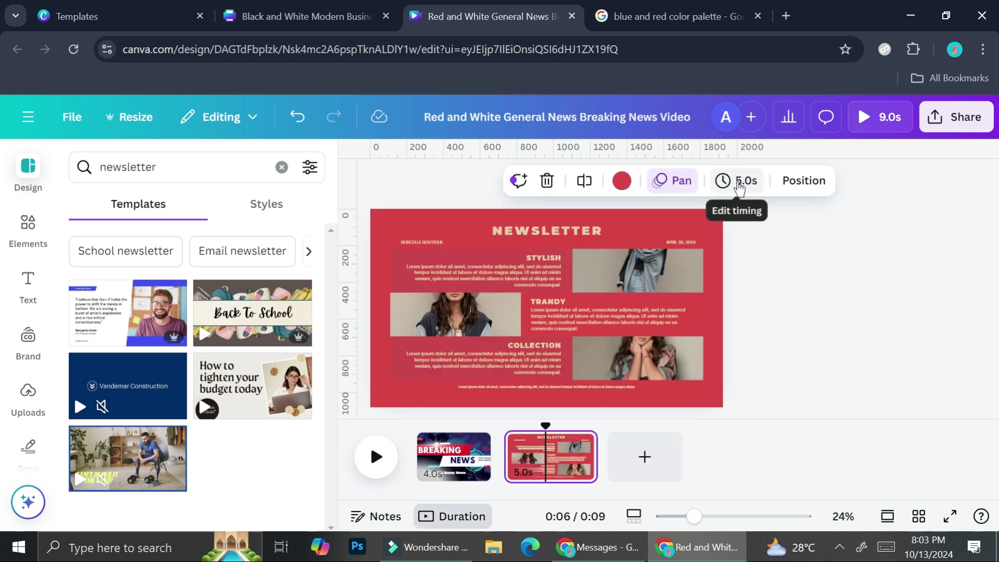
{"action": "left_click", "coordinate": [745, 182]}
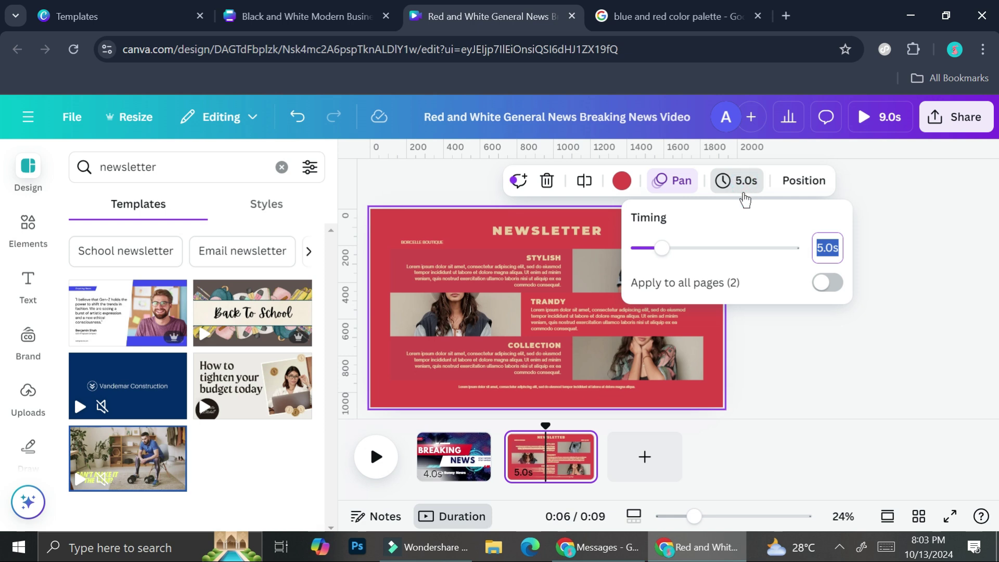
{"action": "mouse_move", "coordinate": [660, 260]}
{"action": "left_mouse_down"}
{"action": "mouse_move", "coordinate": [705, 263]}
{"action": "mouse_move", "coordinate": [650, 276]}
{"action": "mouse_move", "coordinate": [662, 280]}
{"action": "mouse_move", "coordinate": [664, 271]}
{"action": "mouse_move", "coordinate": [662, 279]}
{"action": "left_mouse_up"}
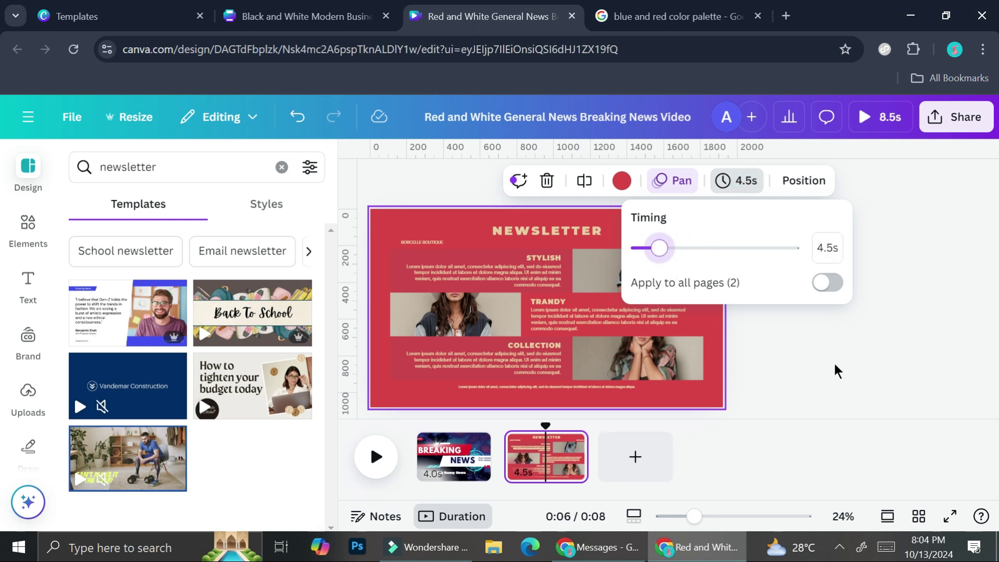
{"action": "left_click", "coordinate": [848, 372]}
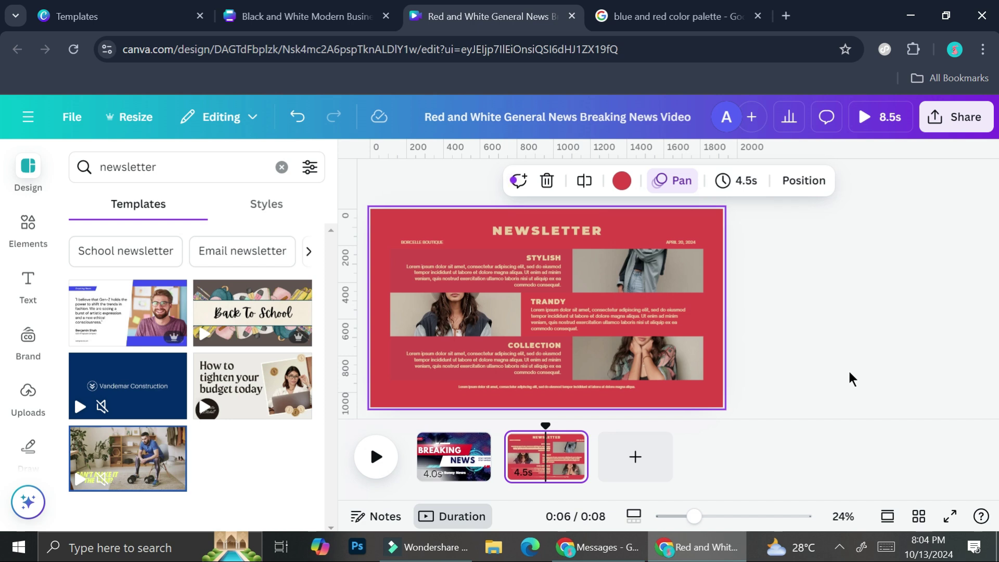